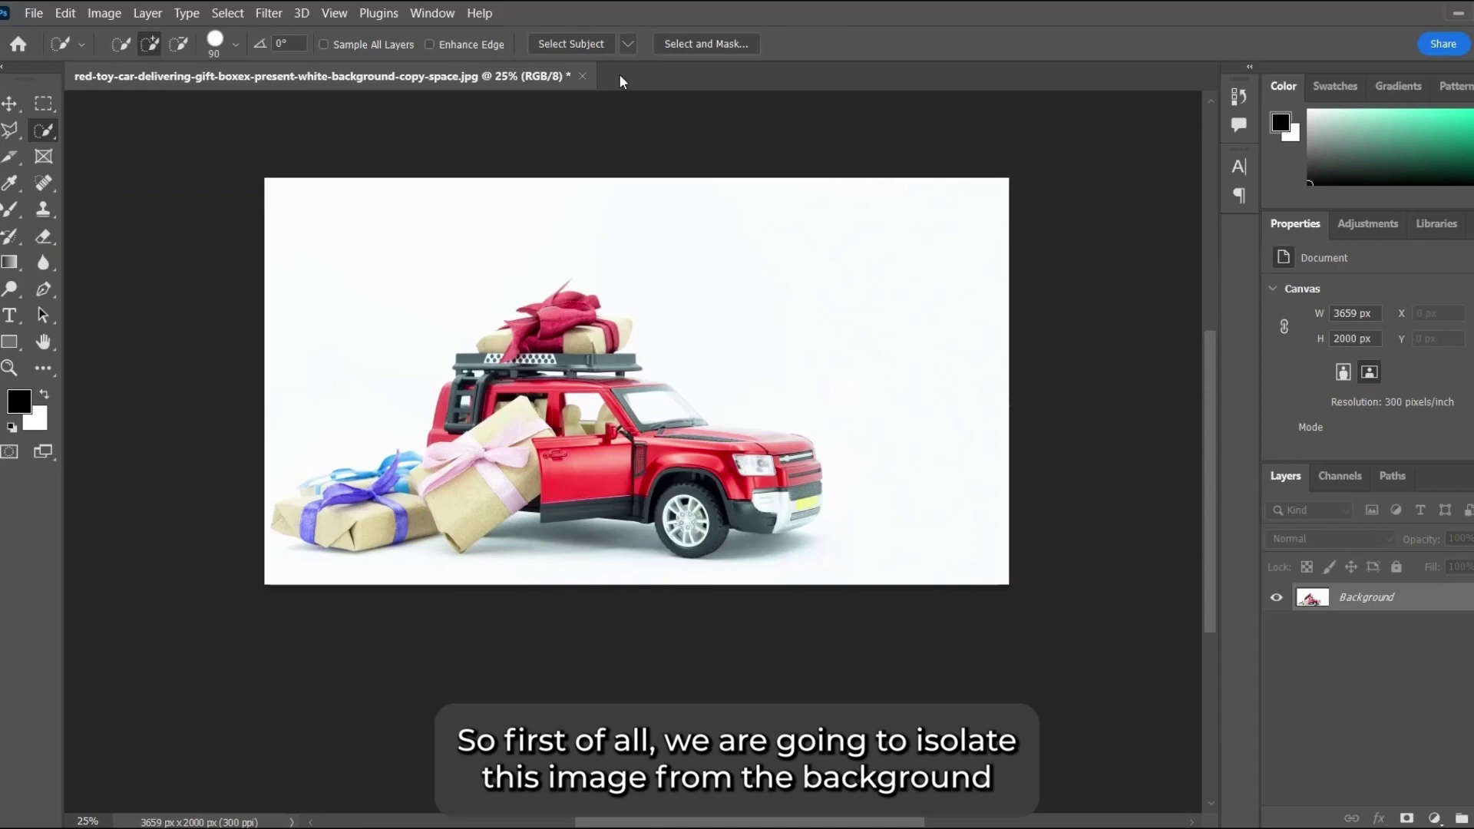
Select the car and gifts, copy them onto a new layer, and add an empty layer between that copy and the Background
click(562, 43)
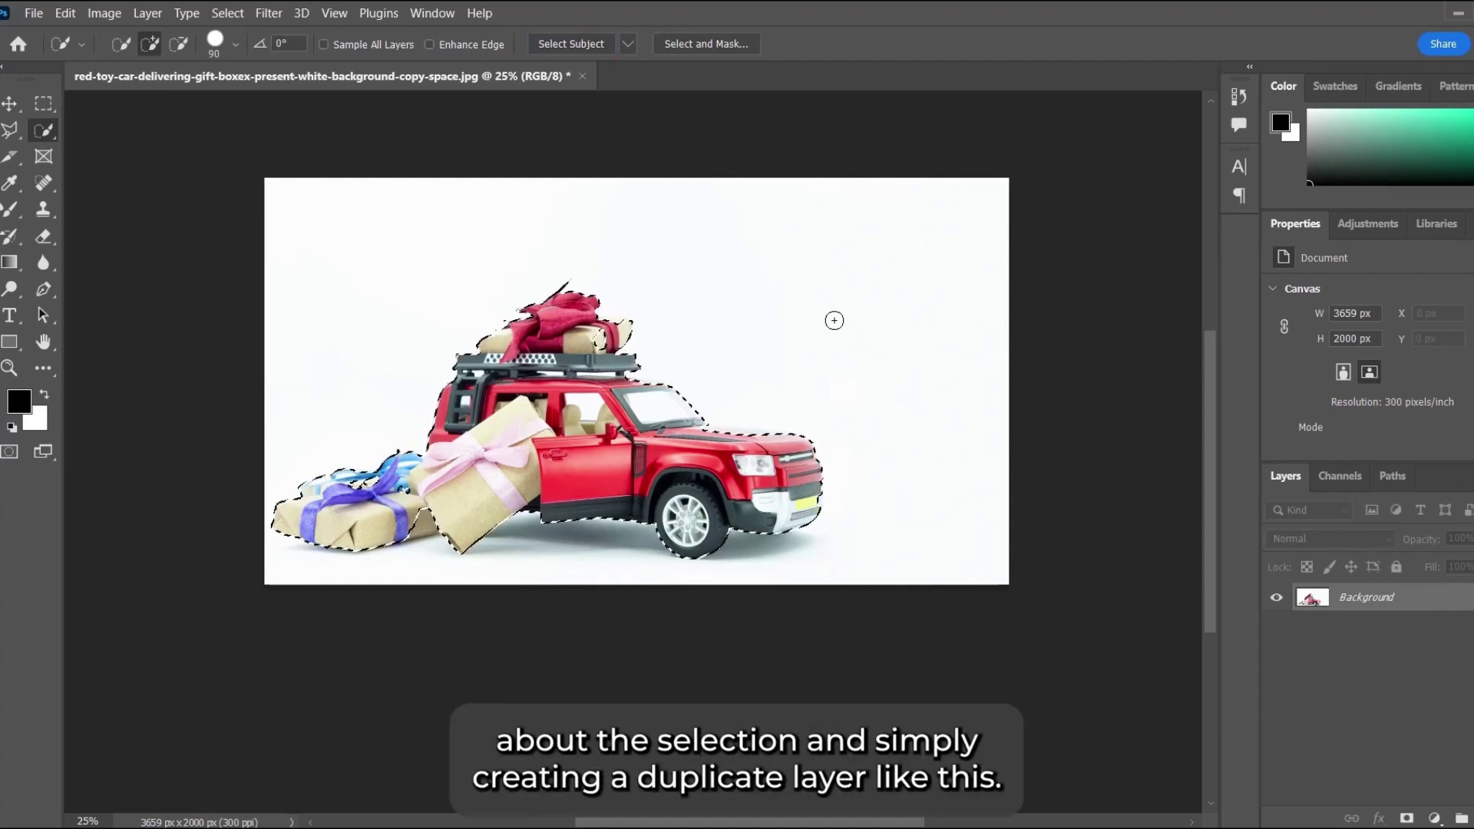
key(ctrl+j)
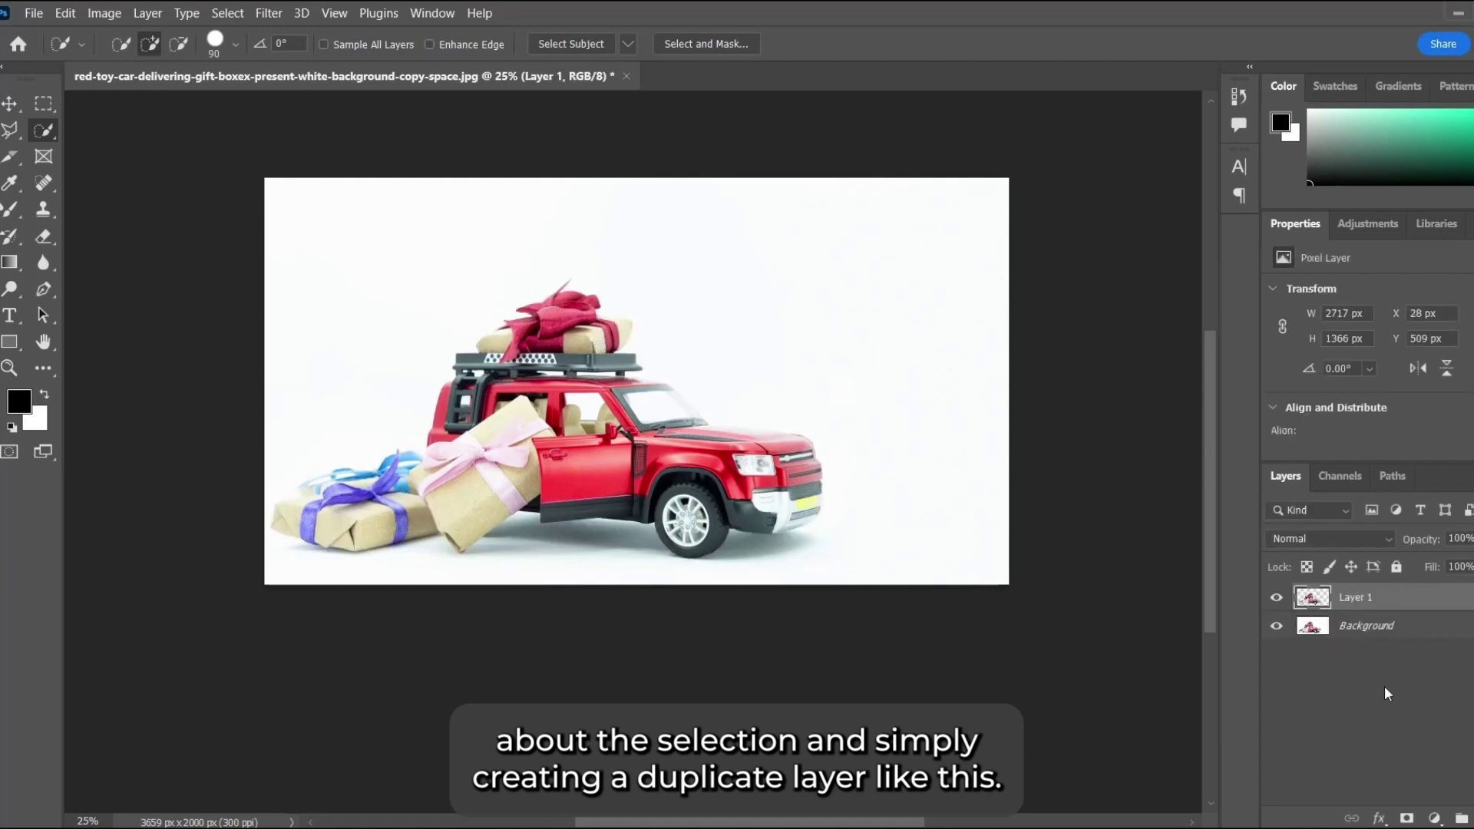
click(1374, 626)
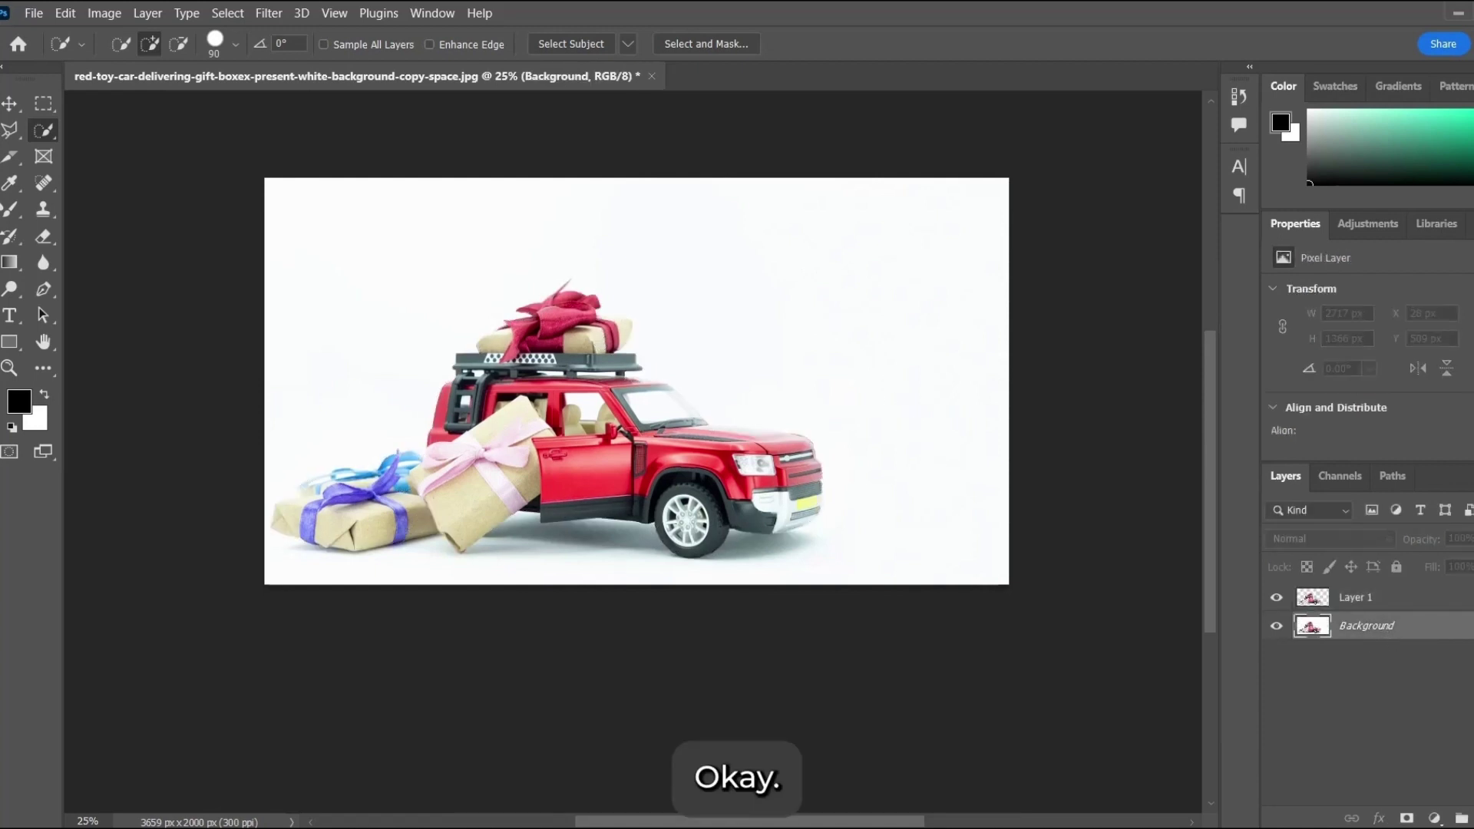
key(ctrl+shift+alt+n)
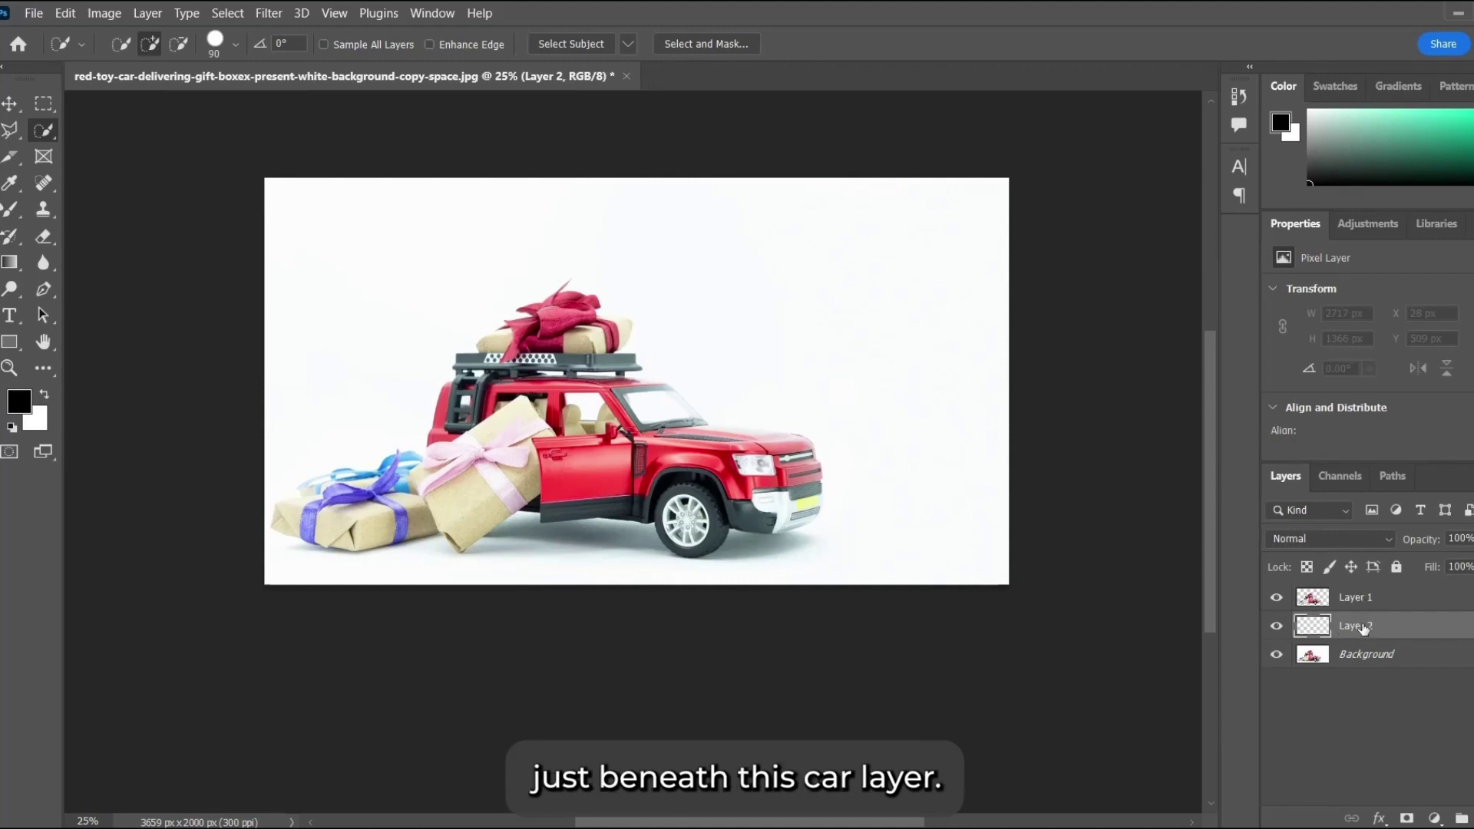
Set the Mixer Brush tip's spacing to 50%
click(9, 218)
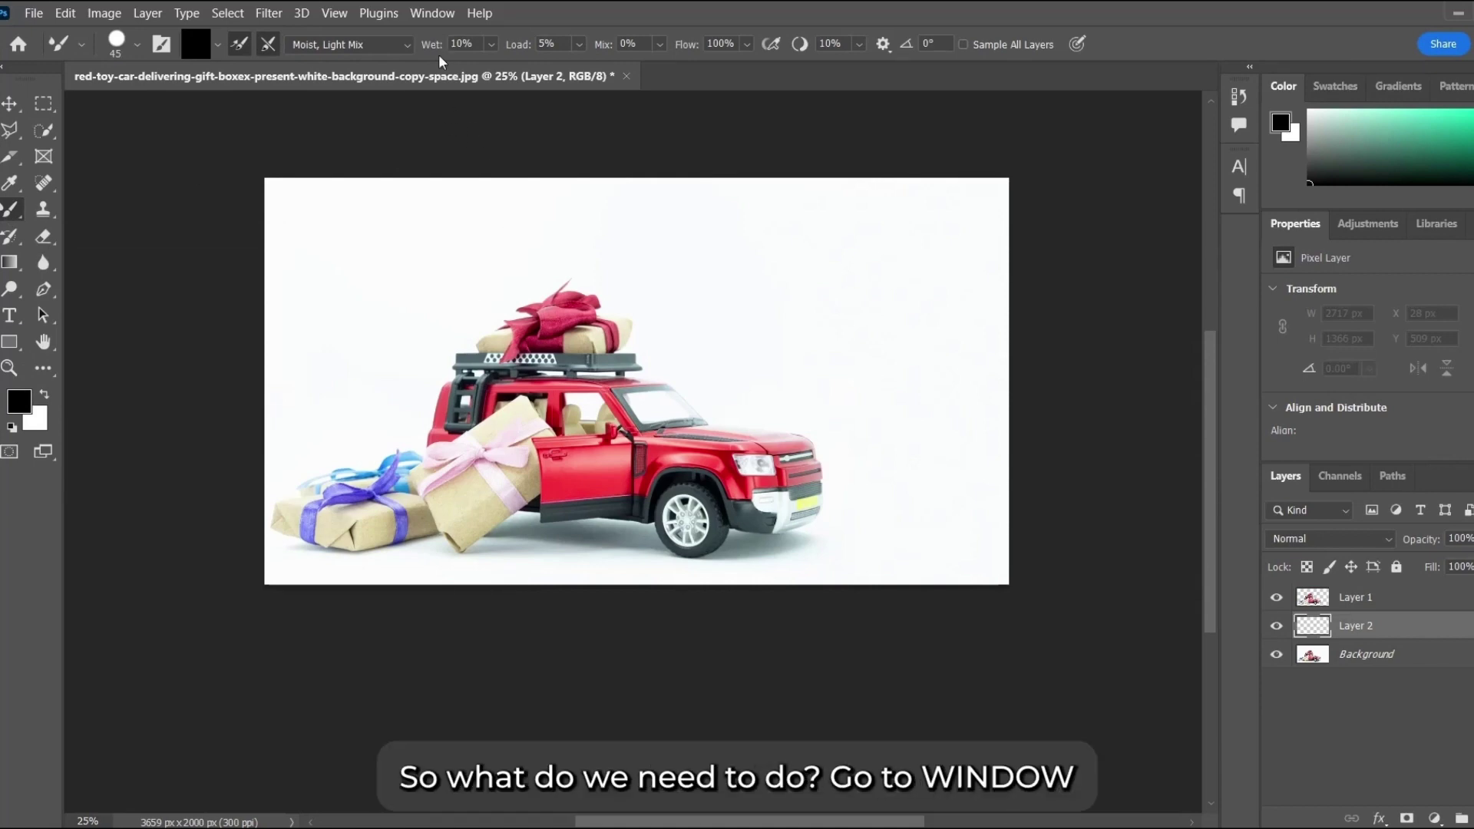
click(430, 14)
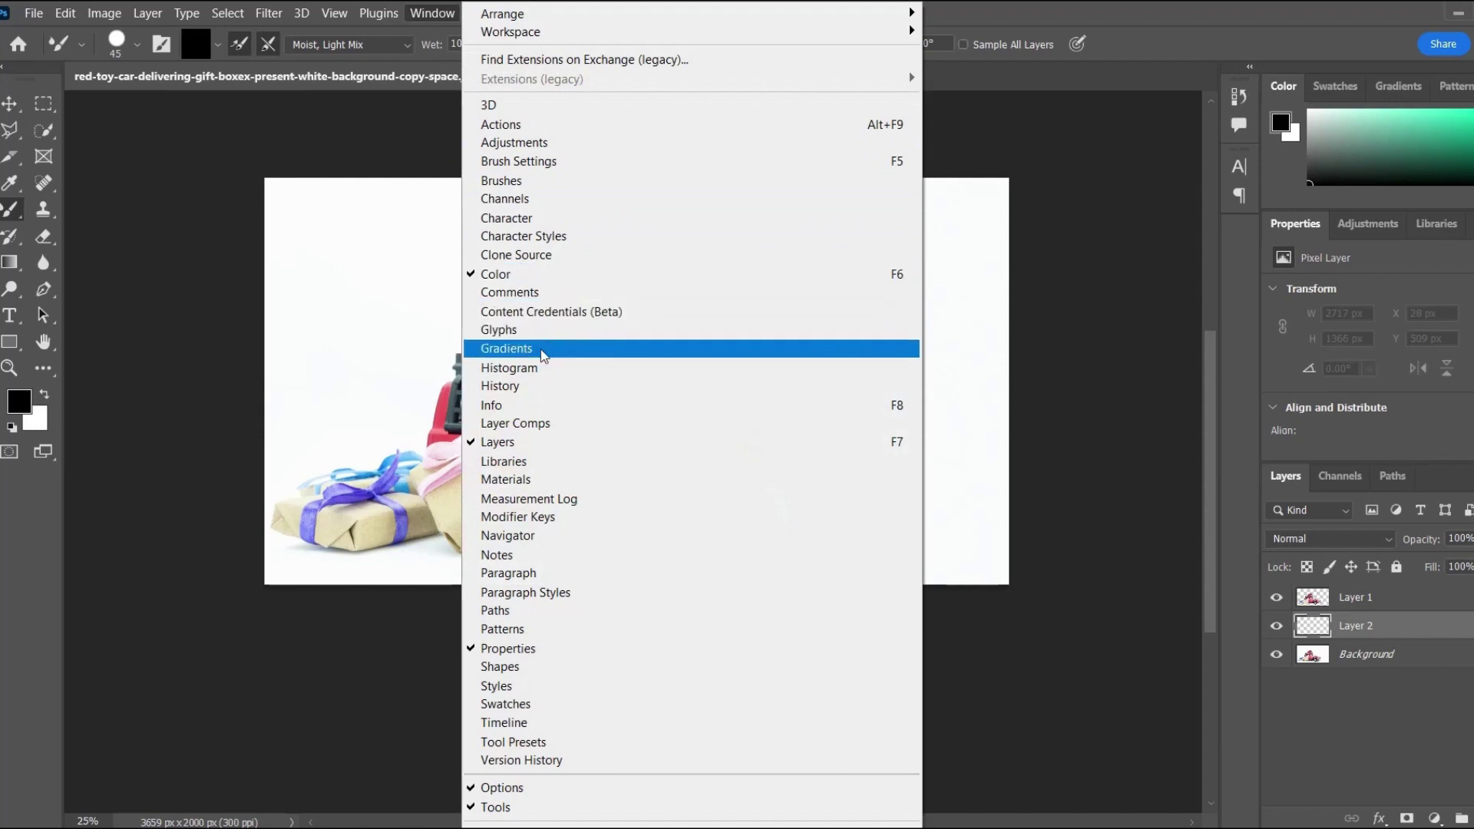
click(511, 181)
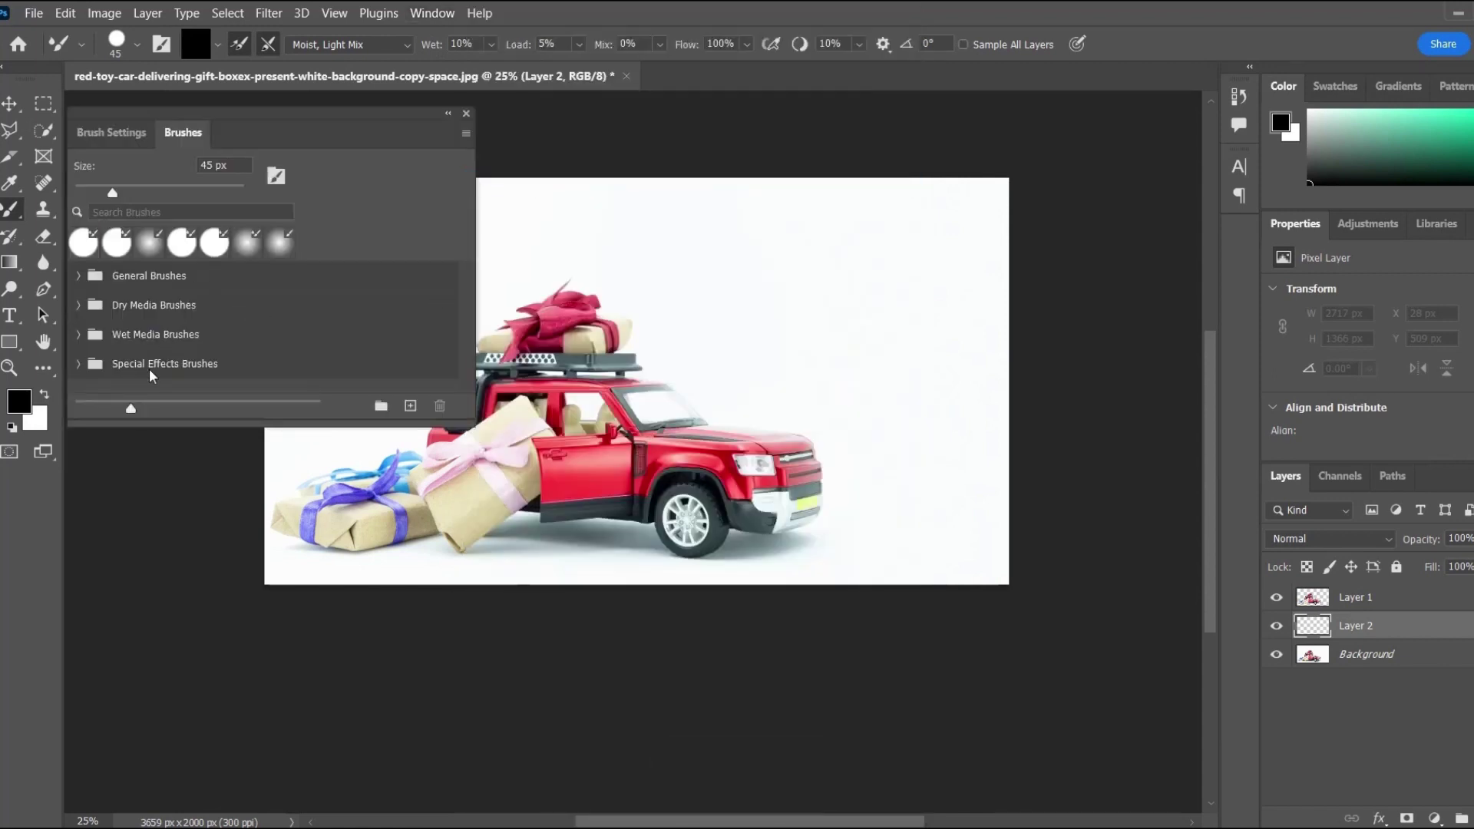
click(112, 132)
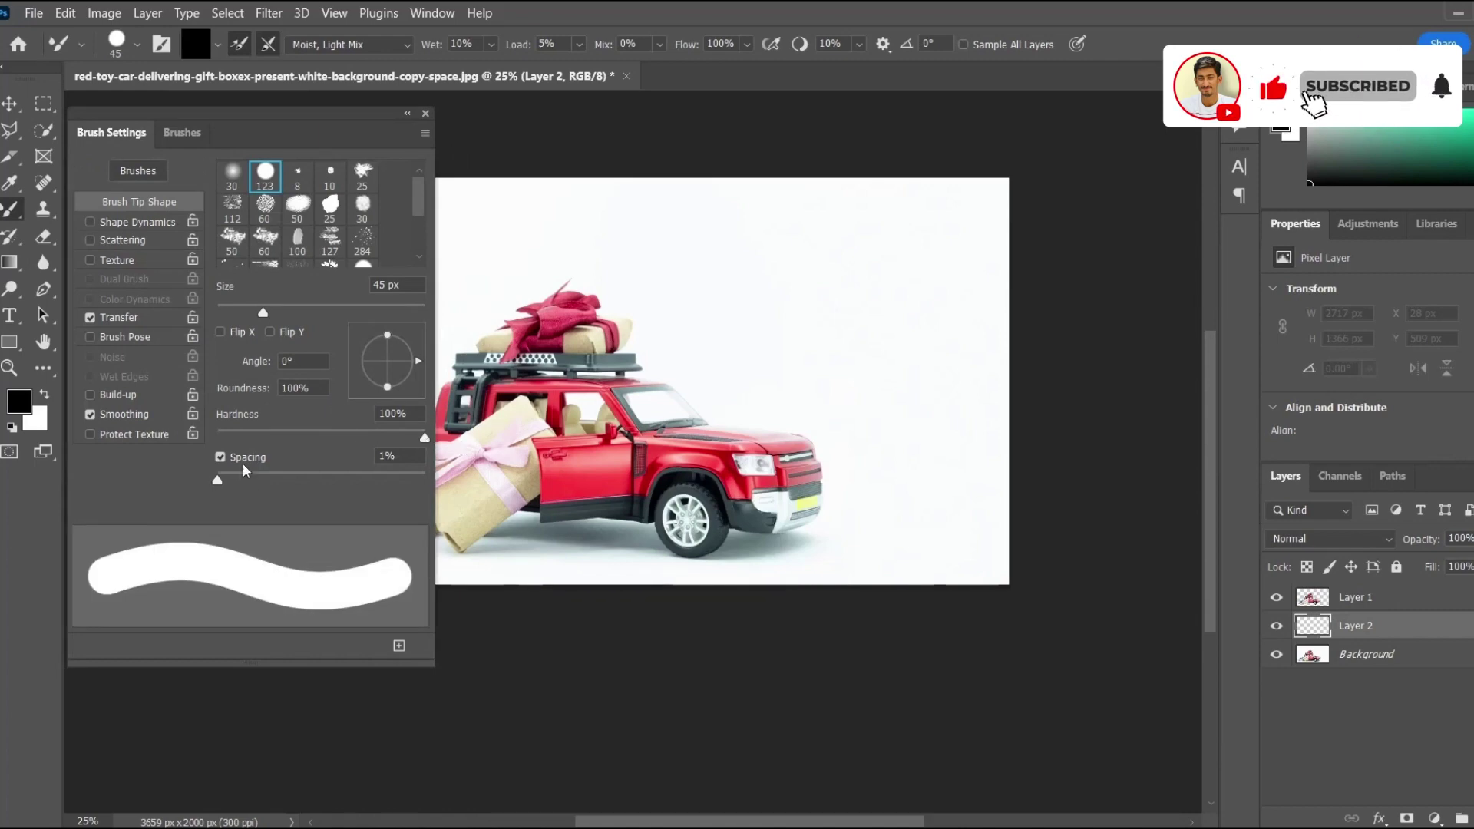
mouse_move(217, 481)
mouse_down()
mouse_move(238, 482)
mouse_move(174, 486)
mouse_up()
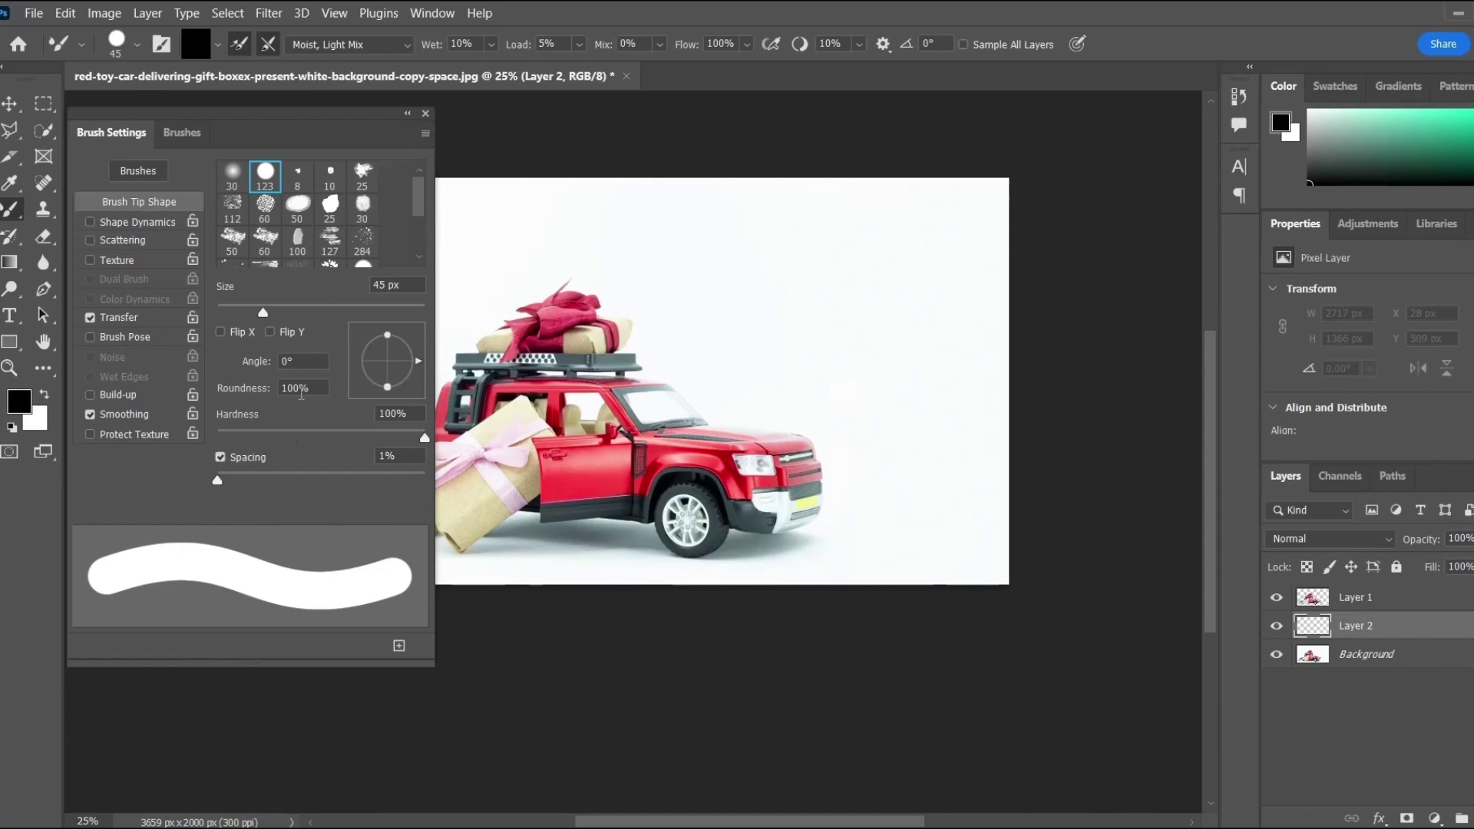
click(271, 474)
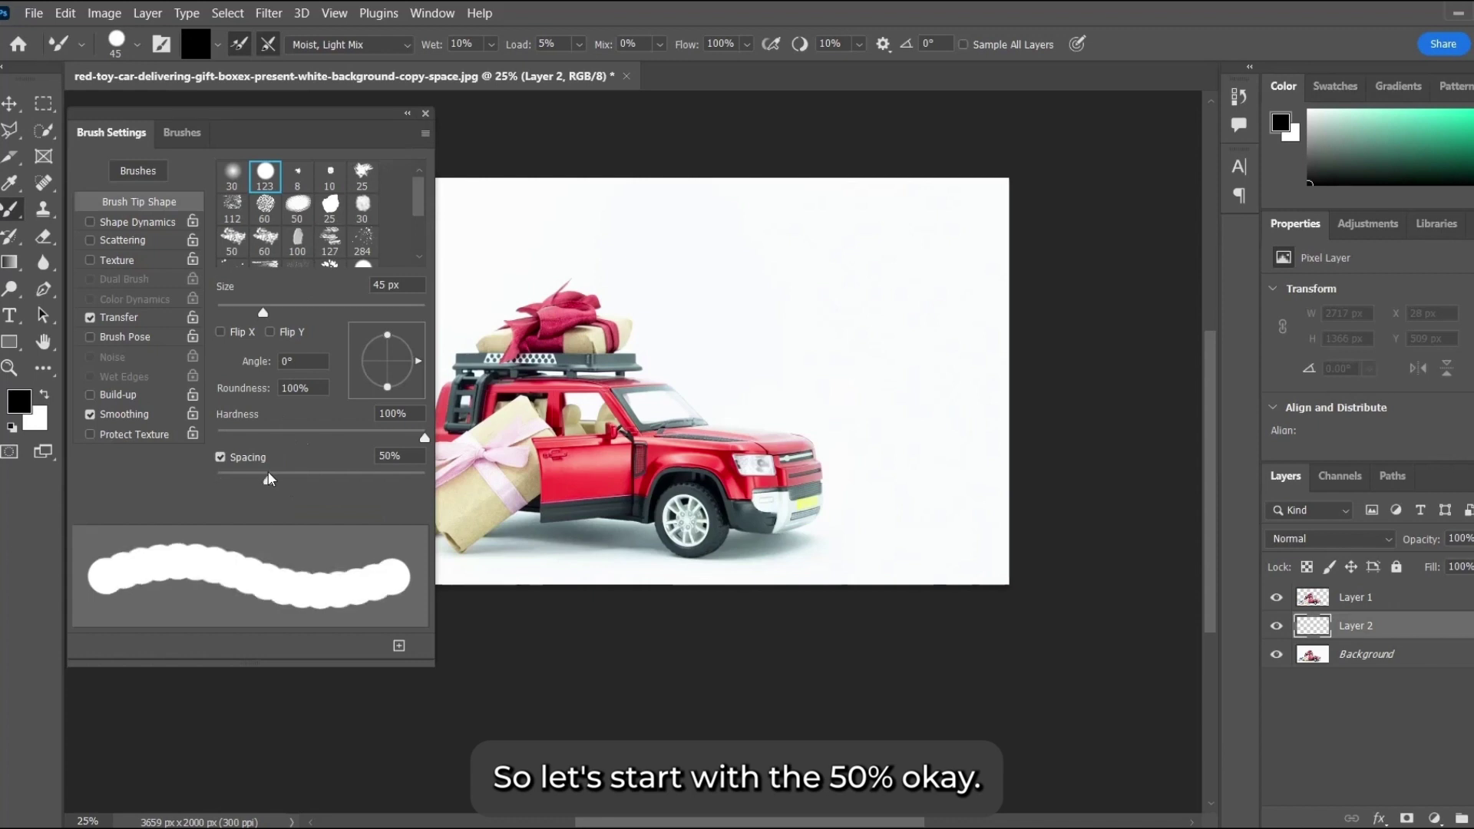
click(426, 114)
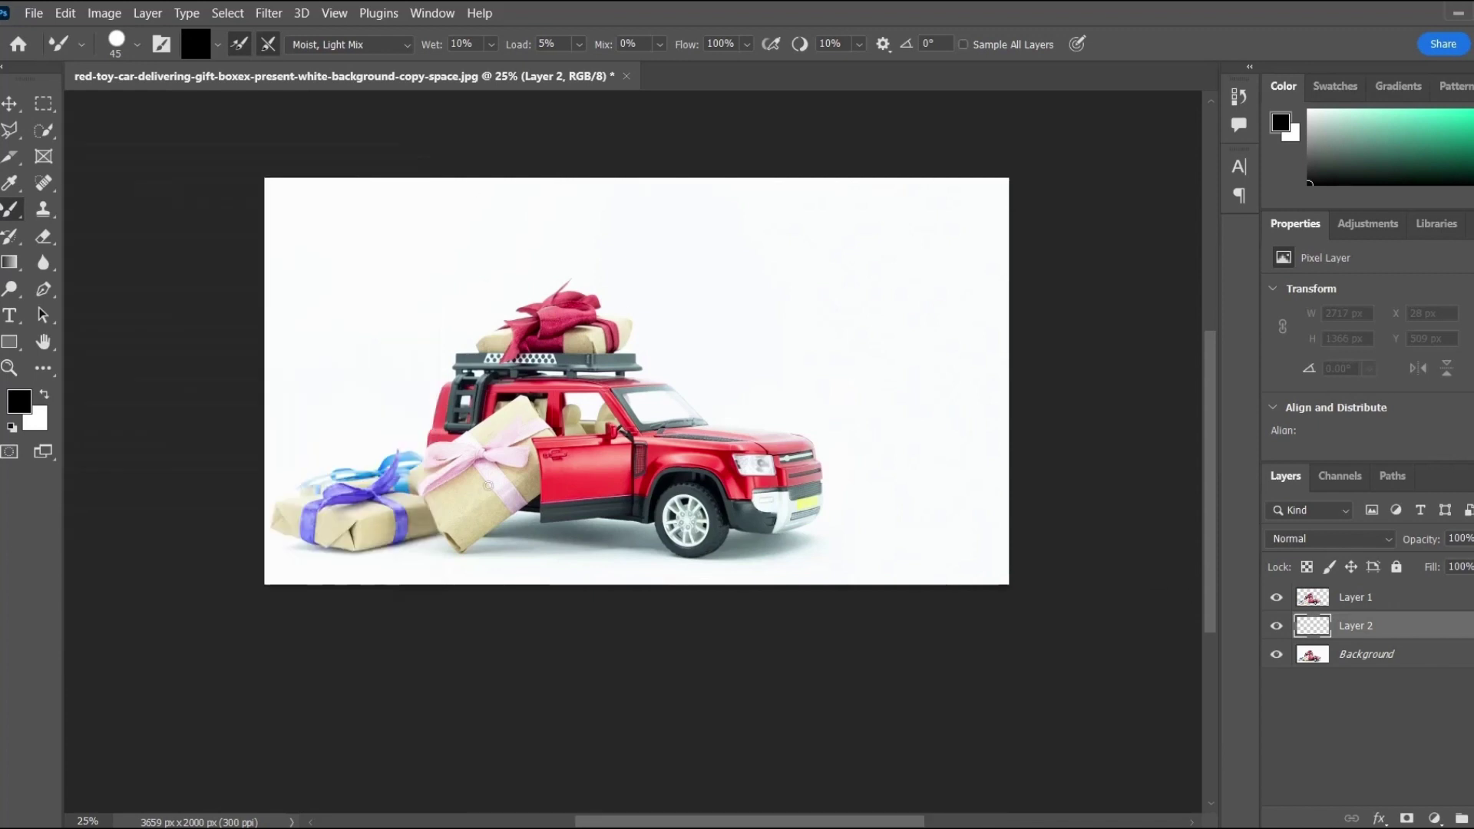
Set the Mixer Brush blending preset to Dry, Heavy Load
click(405, 44)
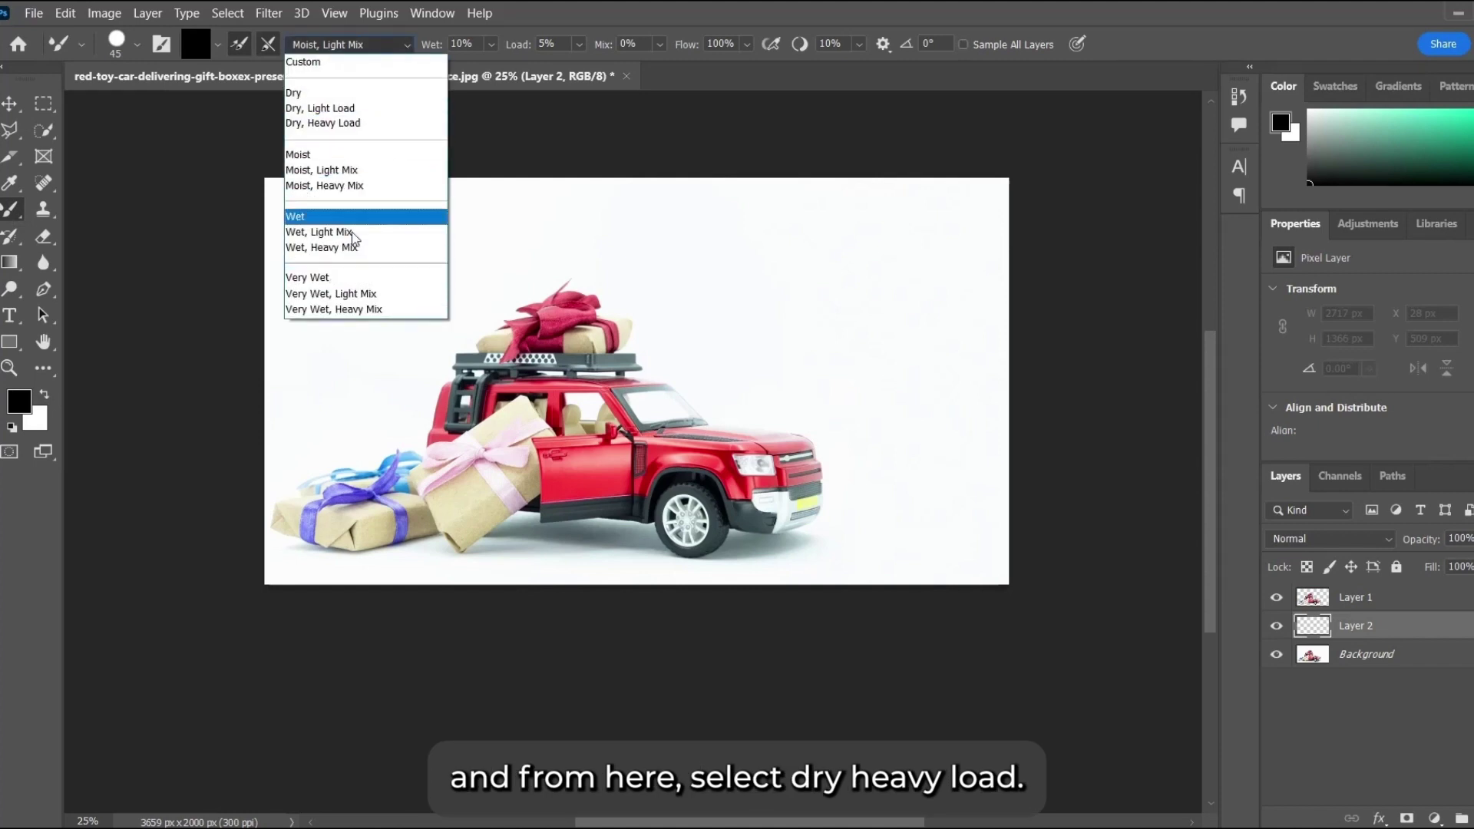
click(336, 123)
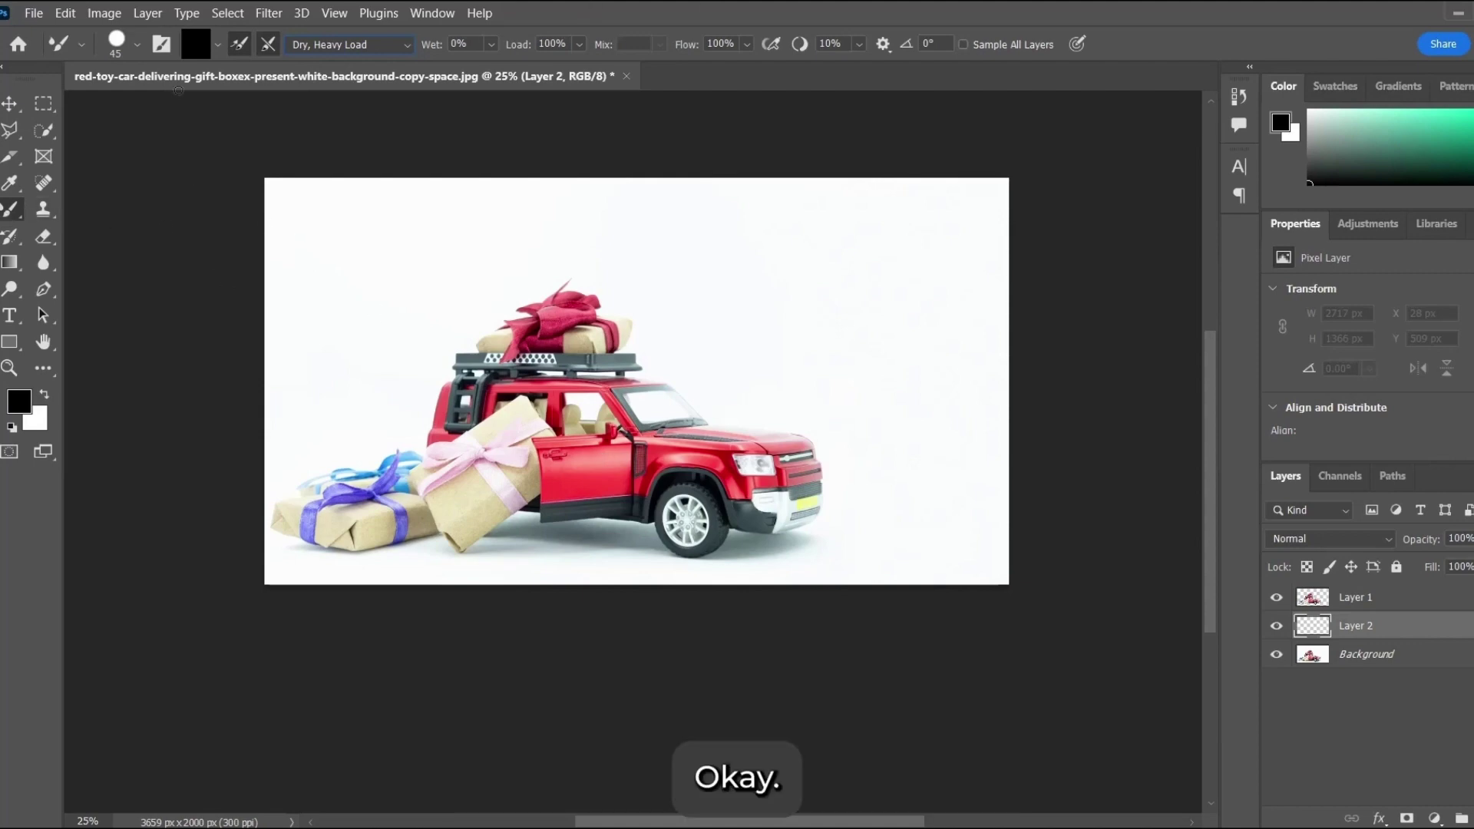
click(138, 46)
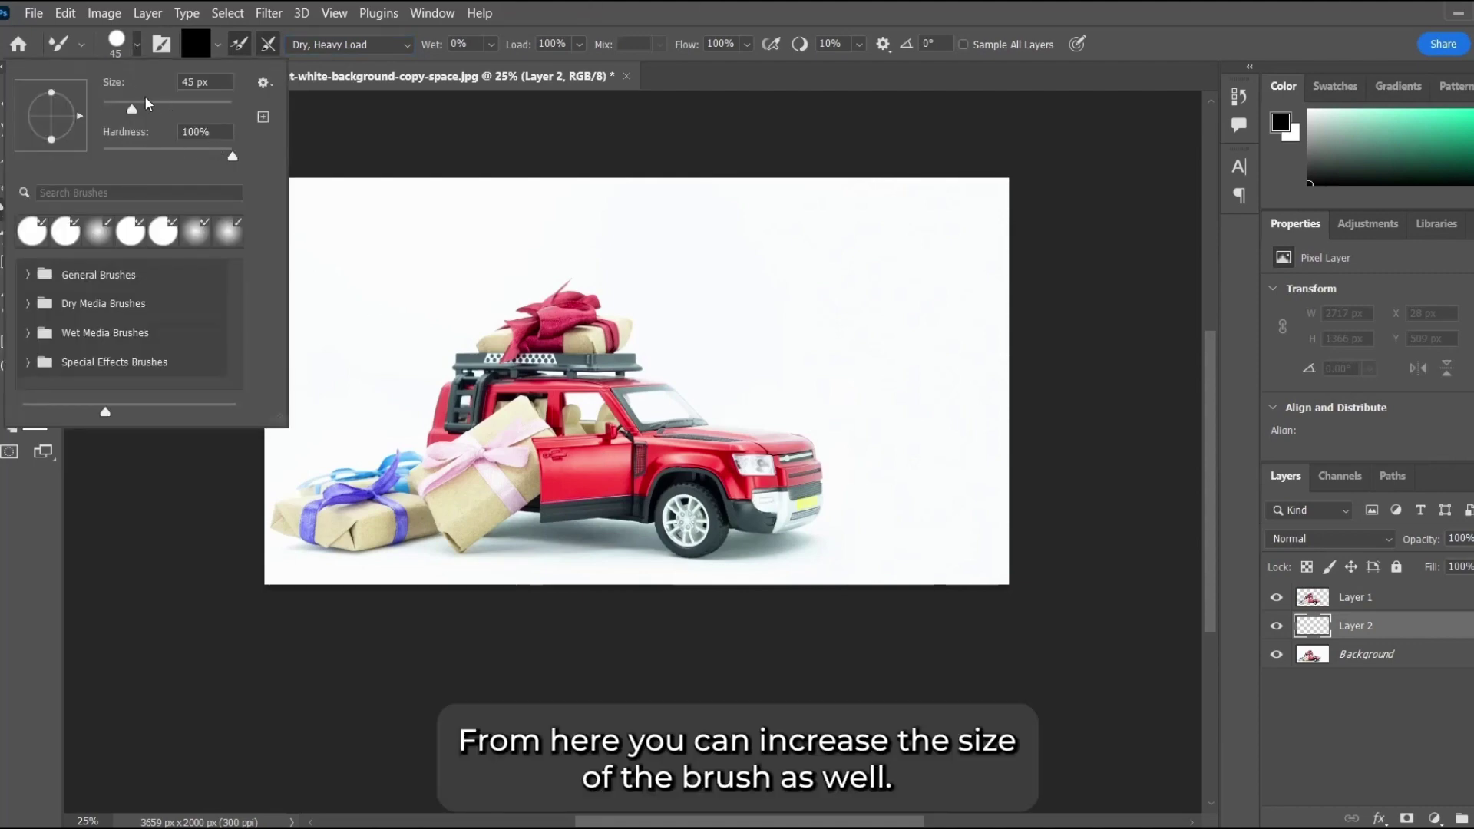
key(Escape)
key(v)
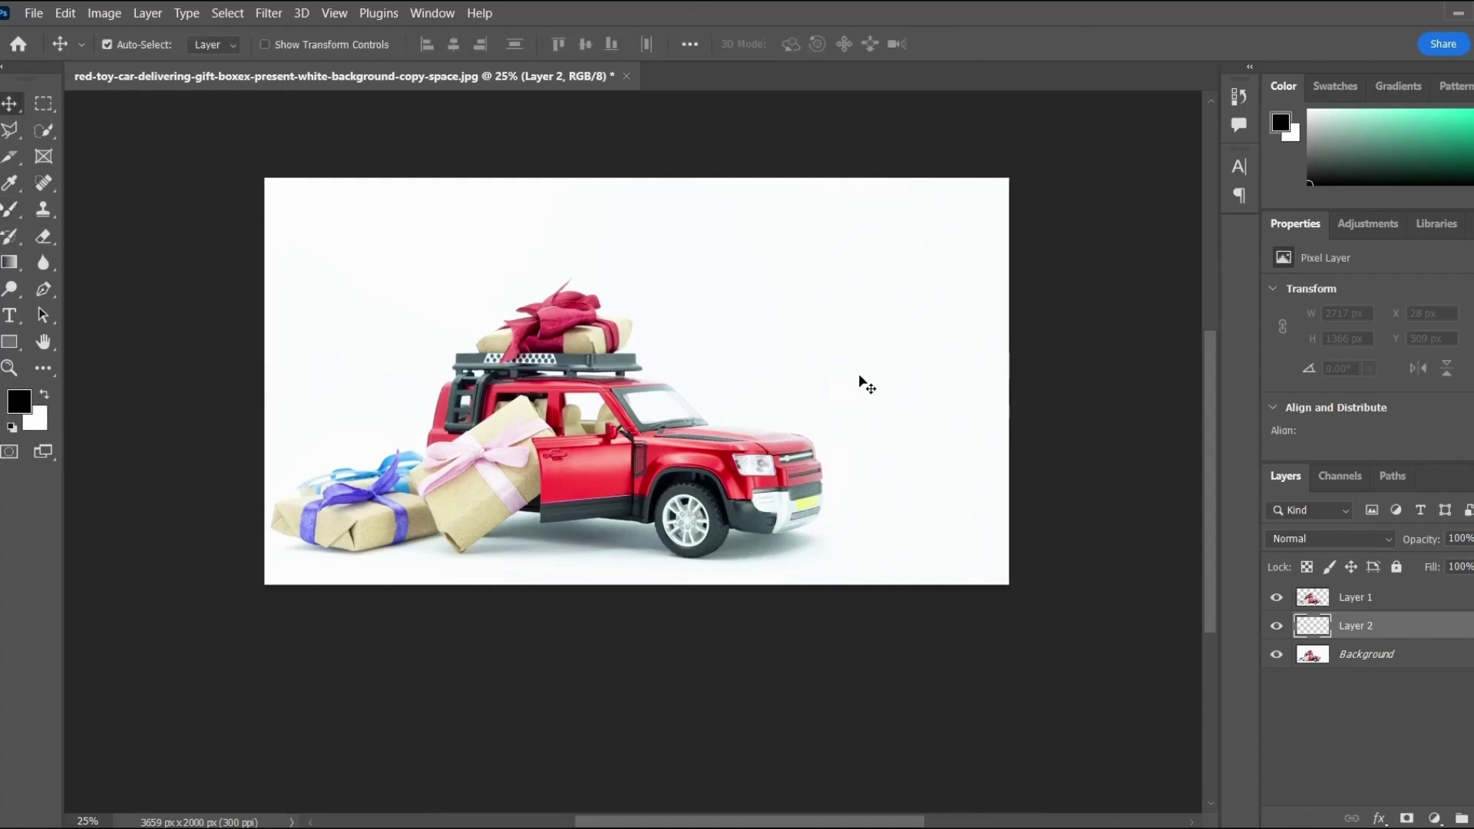
Enlarge the Mixer Brush to 100 px and load it with the red paintwork above the front wheel on Layer 1
click(1366, 601)
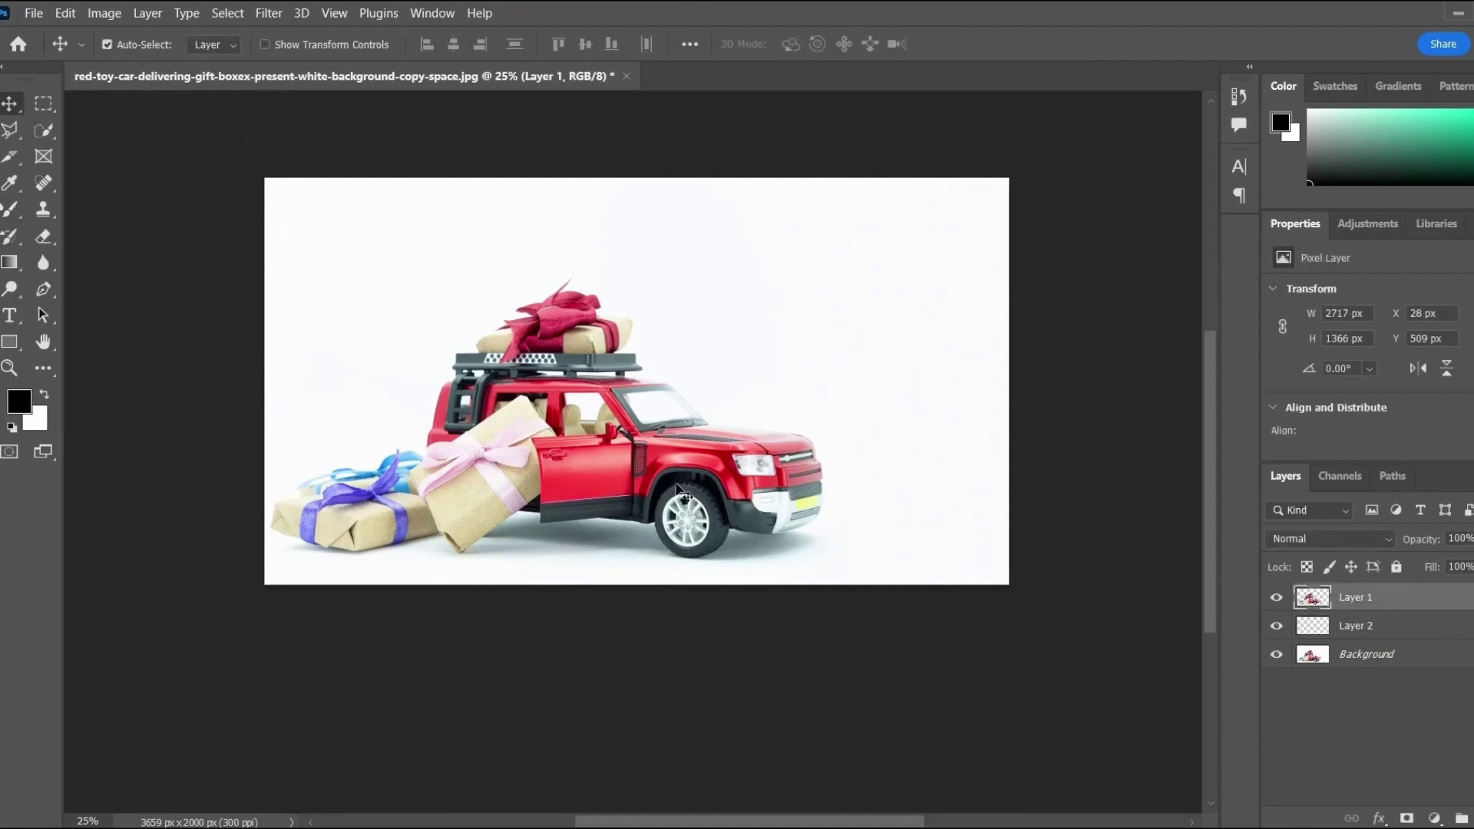
key(b)
key(bracketright)
key(bracketright)
key(bracketright)
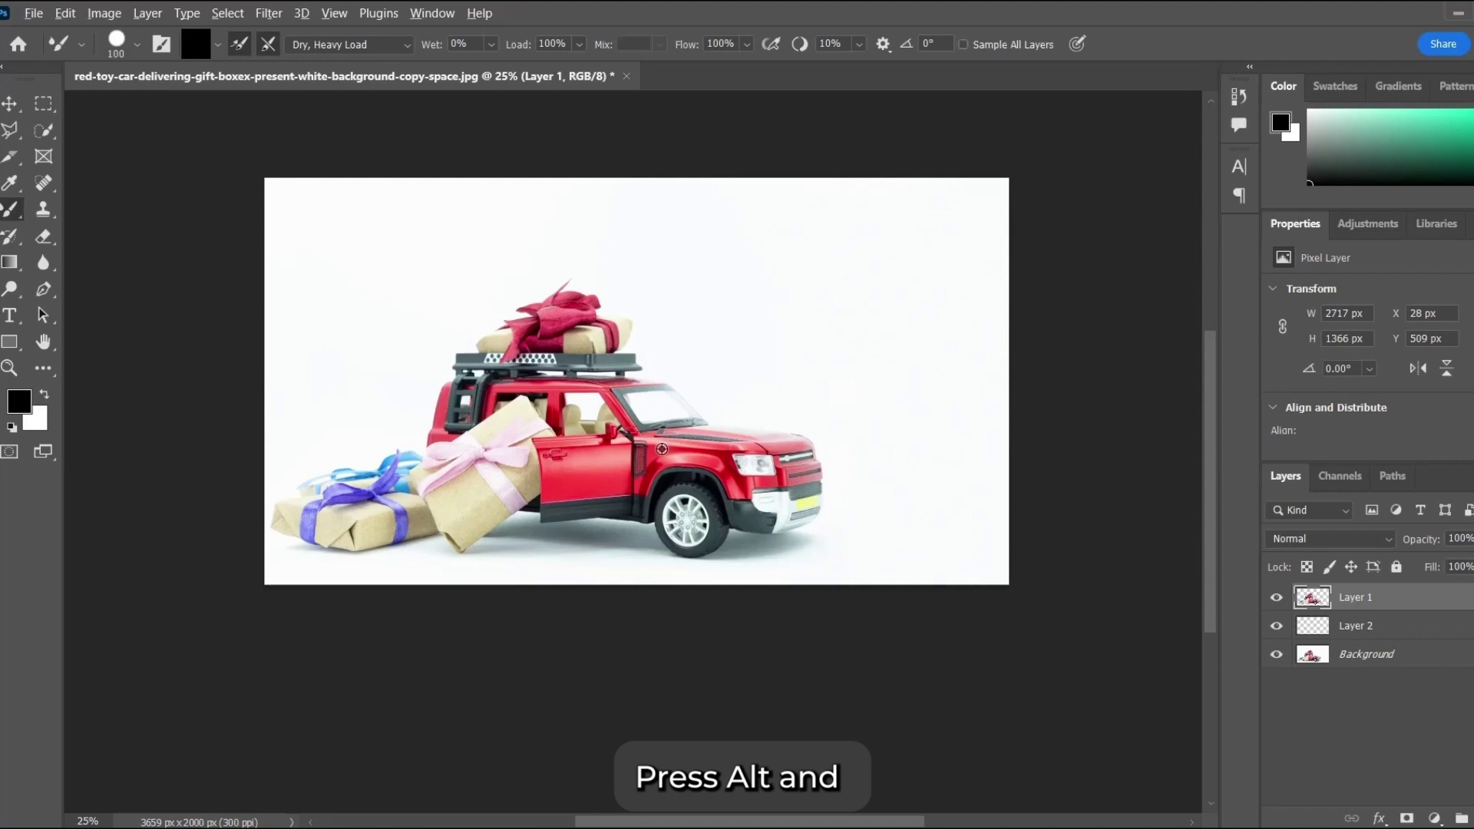
alt+click(662, 449)
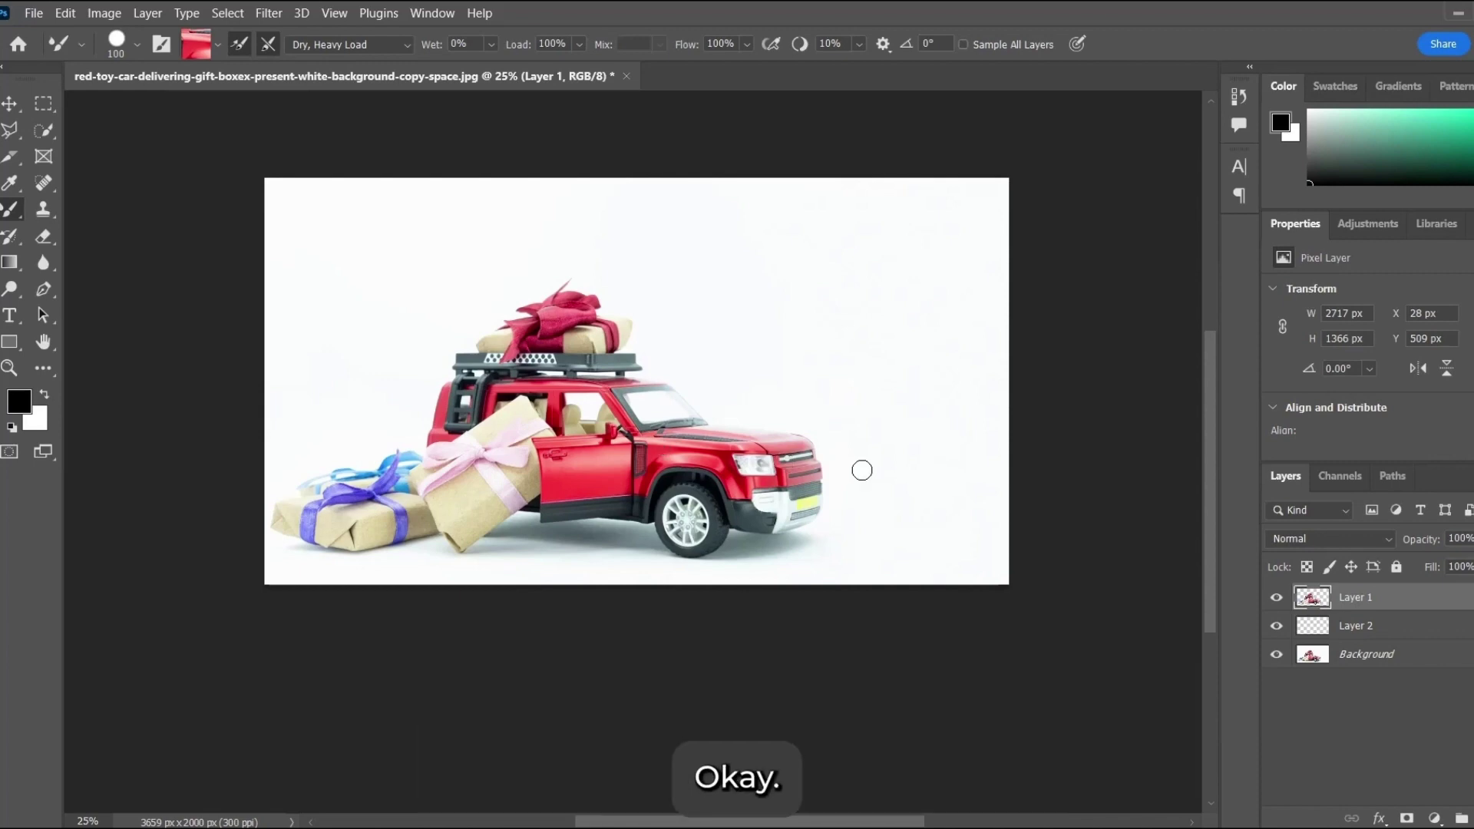
Try curved red strokes on Layer 2 behind the car with a 250 px brush, and undo them
click(1368, 632)
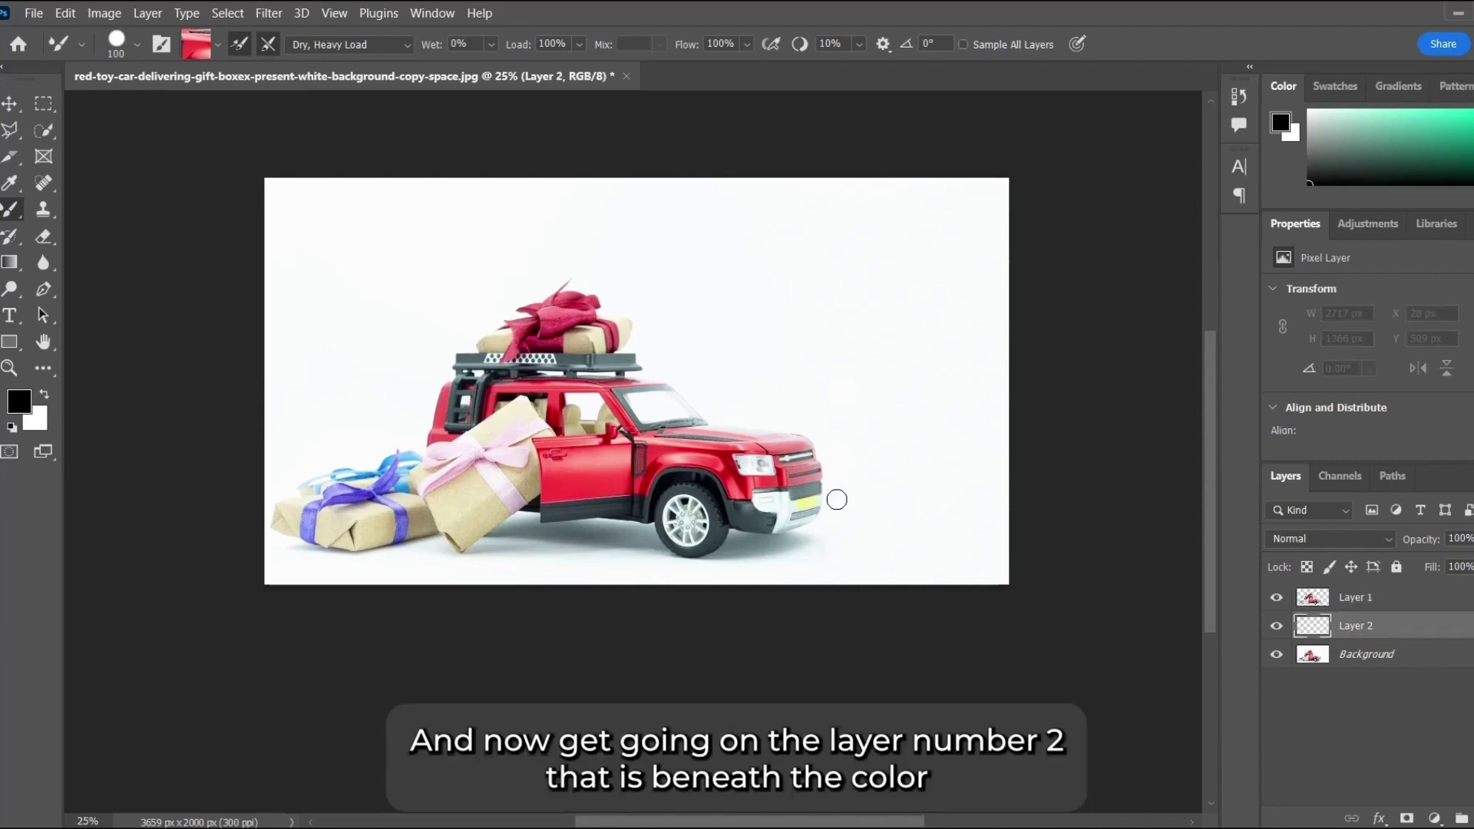
key(bracketright)
key(bracketright)
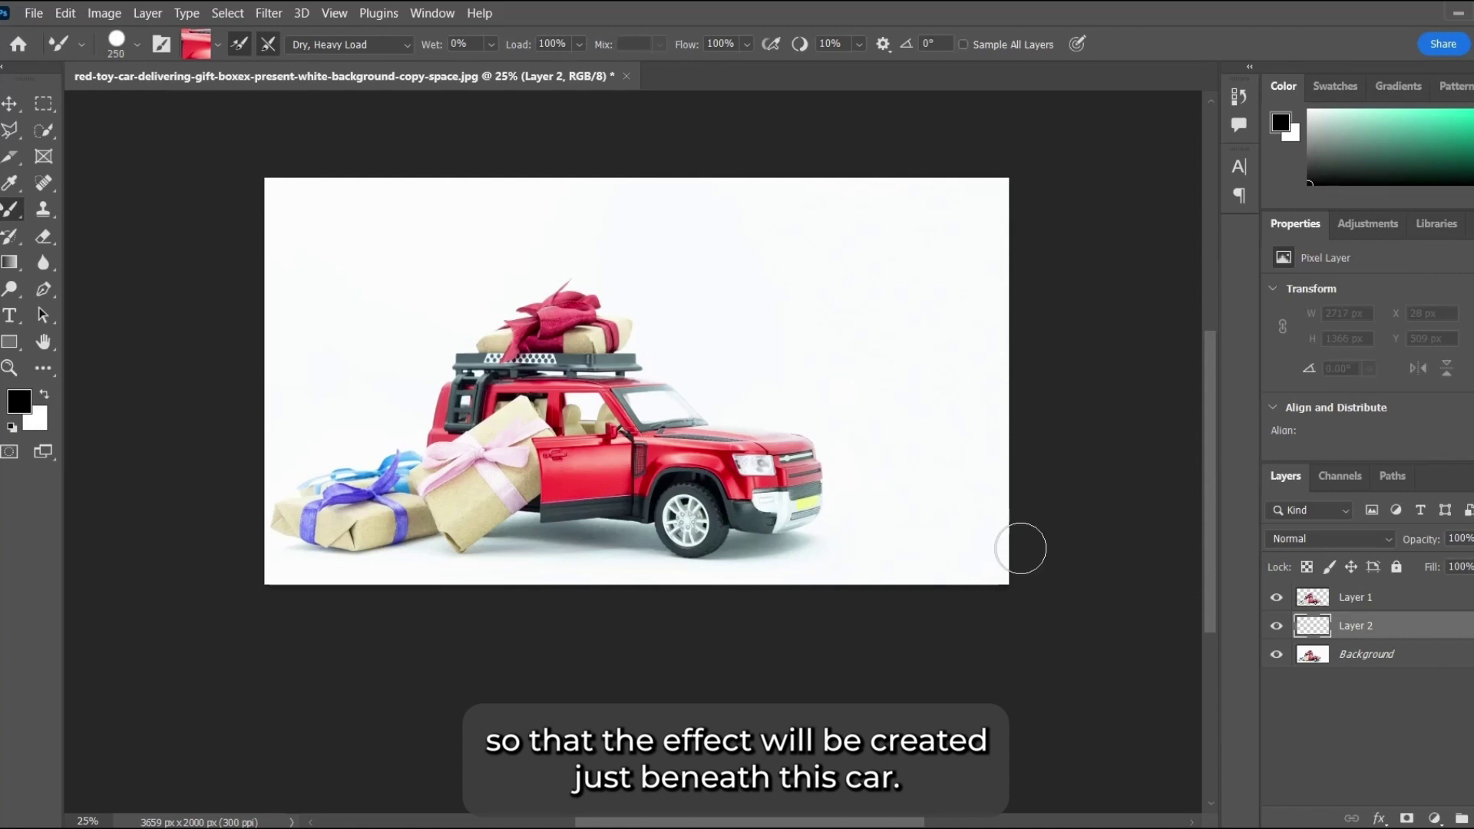
mouse_move(998, 547)
mouse_down()
mouse_move(984, 488)
mouse_move(737, 454)
mouse_up()
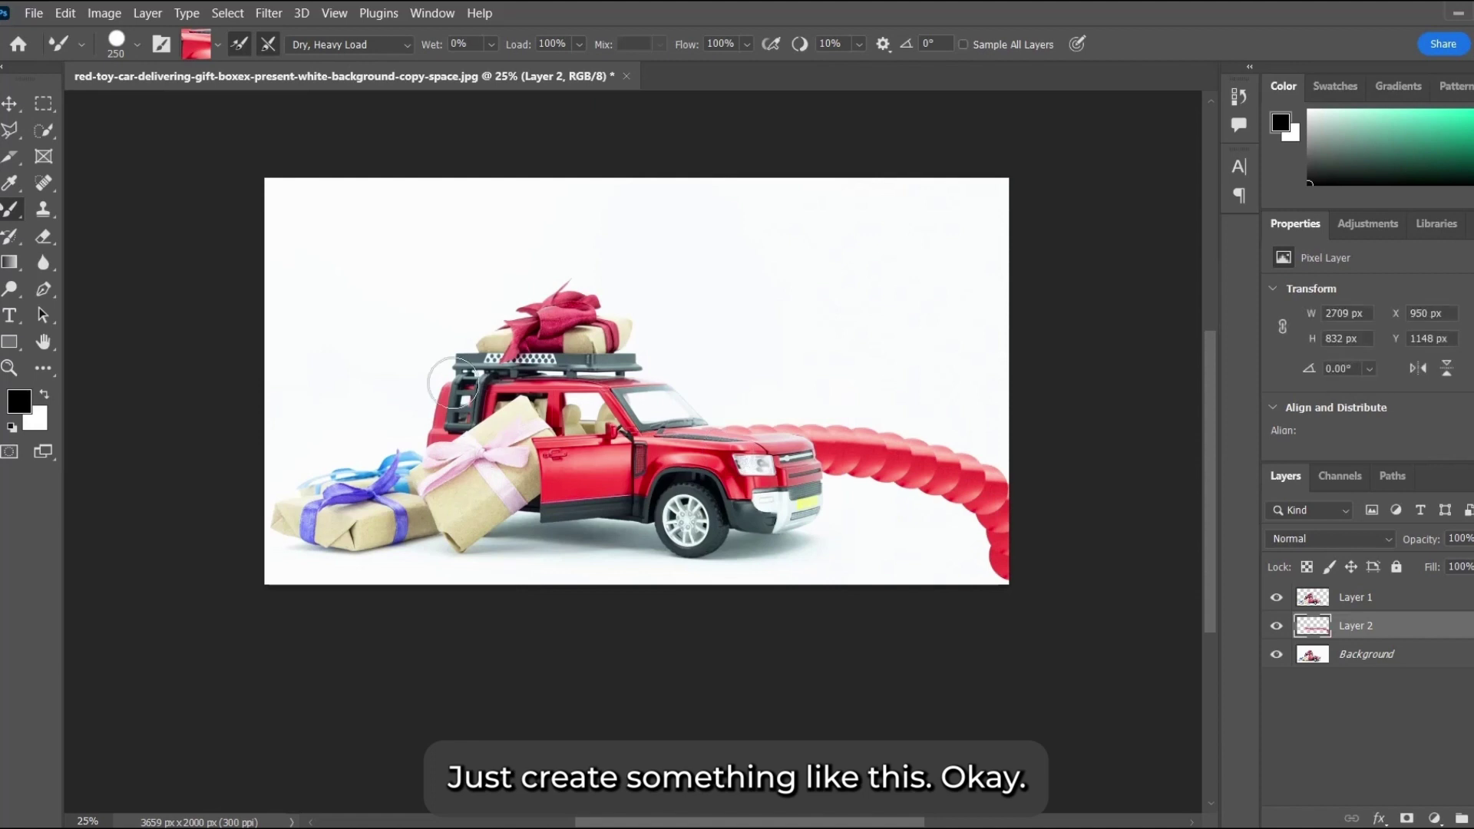
key(ctrl+z)
mouse_move(998, 568)
mouse_down()
mouse_move(1018, 522)
mouse_move(724, 428)
mouse_move(447, 439)
mouse_move(452, 253)
mouse_move(747, 81)
mouse_up()
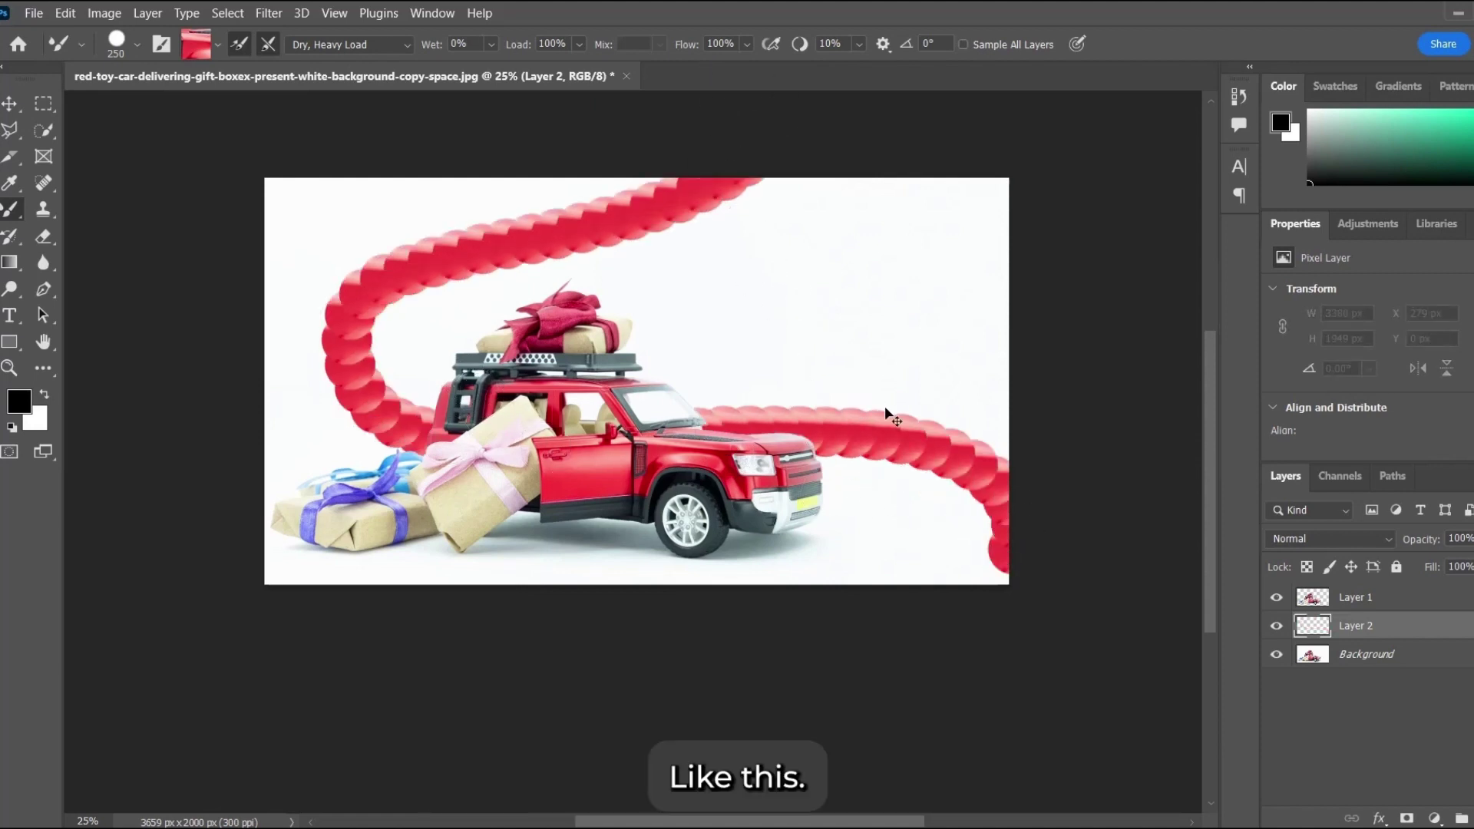
key(ctrl+z)
Reload the brush from the side vent area beside the open door on Layer 1, and make Layer 2 active
click(1363, 608)
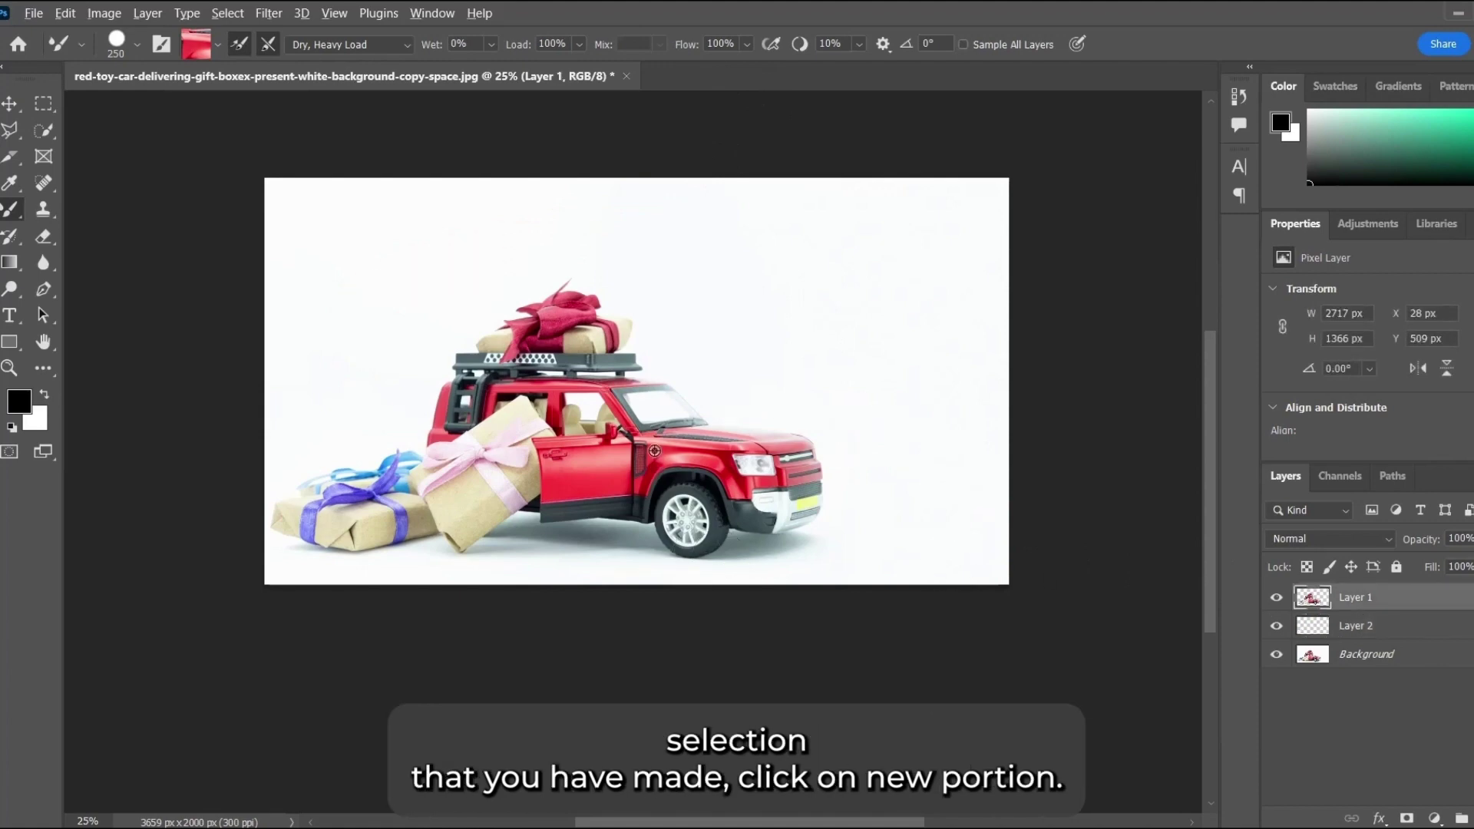
alt+click(650, 451)
click(1360, 626)
Paint a curved test stroke behind the car up to the image's upper edge, examine its smoothness close up, and undo it
mouse_move(997, 597)
mouse_down()
mouse_move(1024, 579)
mouse_move(1006, 521)
mouse_move(863, 463)
mouse_move(557, 471)
mouse_move(339, 340)
mouse_move(861, 255)
mouse_move(913, 115)
mouse_up()
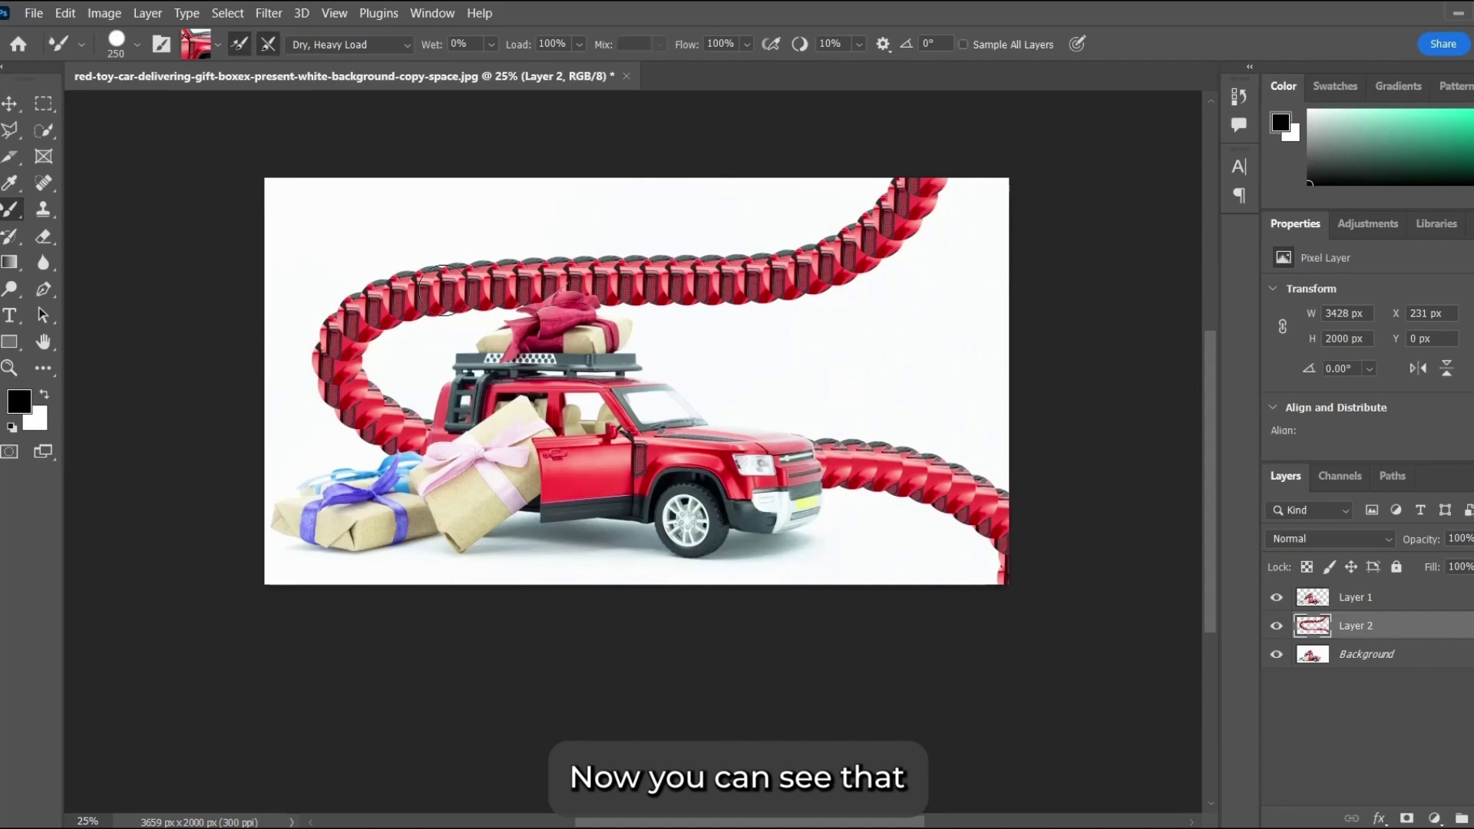
ctrl+click(667, 330)
ctrl+click(645, 304)
ctrl+click(637, 297)
ctrl+click(632, 288)
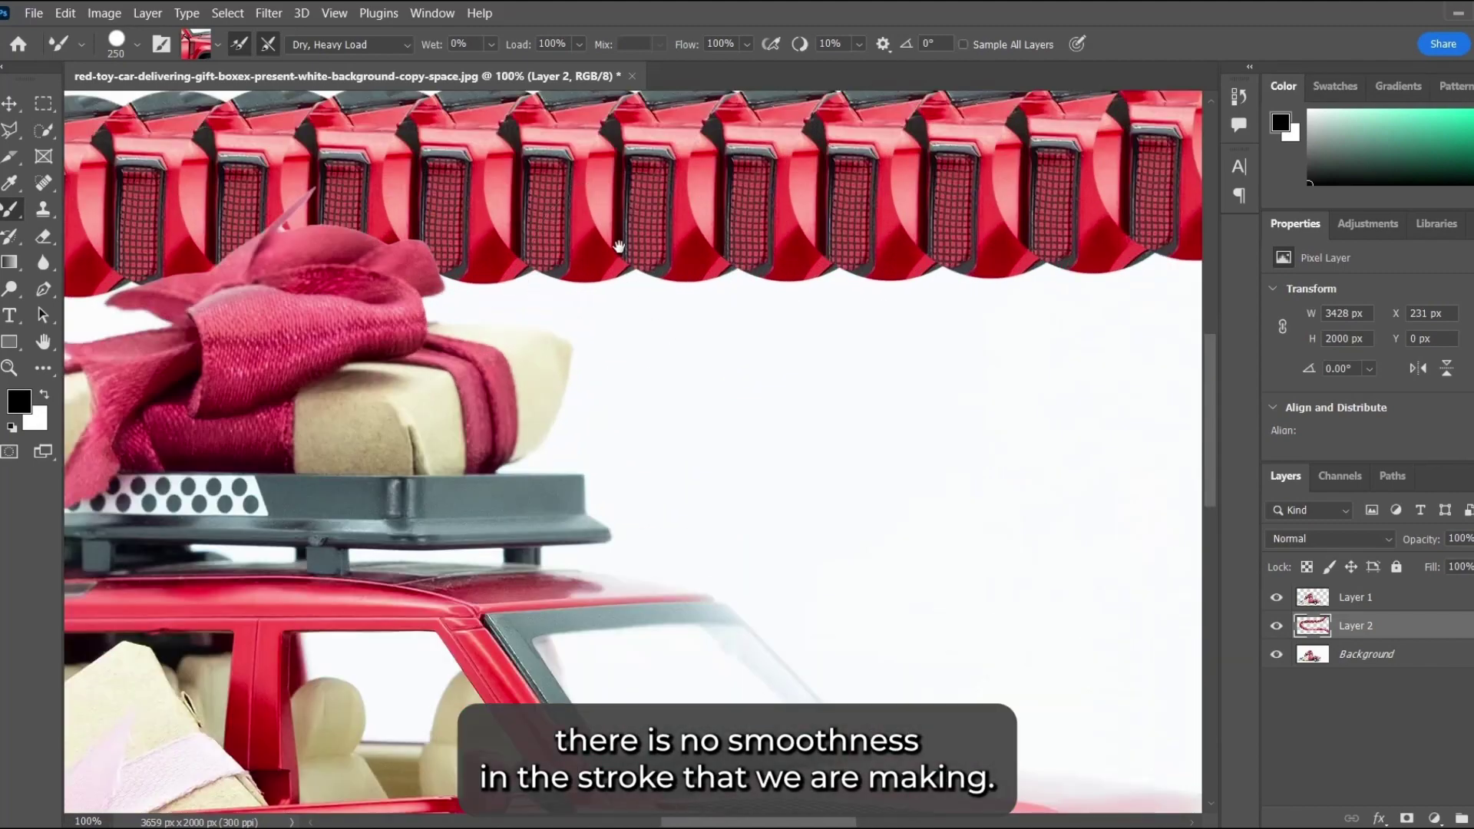
drag(620, 247, 709, 383)
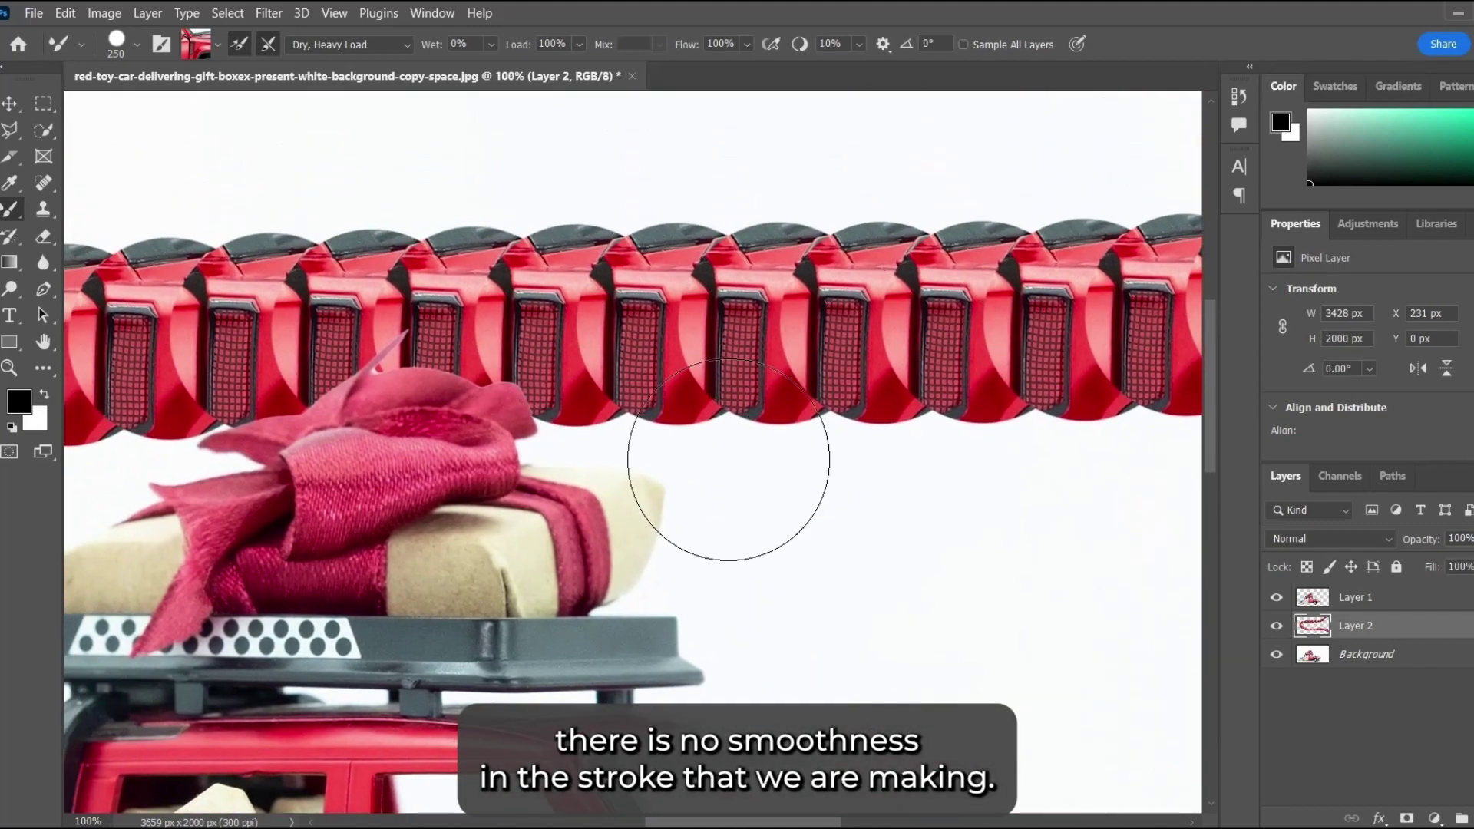
alt+click(734, 467)
alt+click(735, 467)
key(ctrl+z)
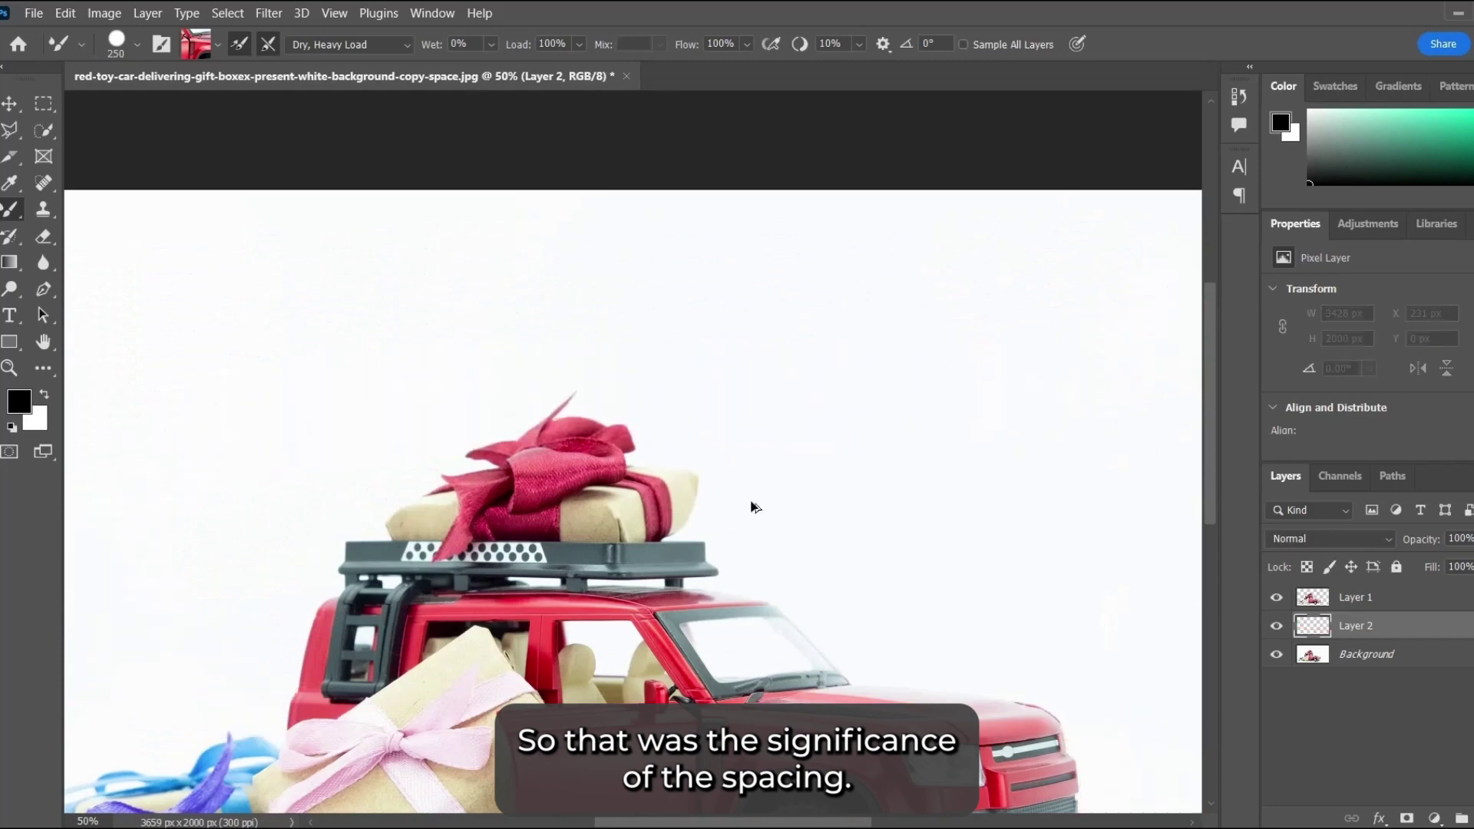
Set the Mixer Brush tip's spacing to 1%
alt+click(751, 500)
drag(745, 545, 642, 396)
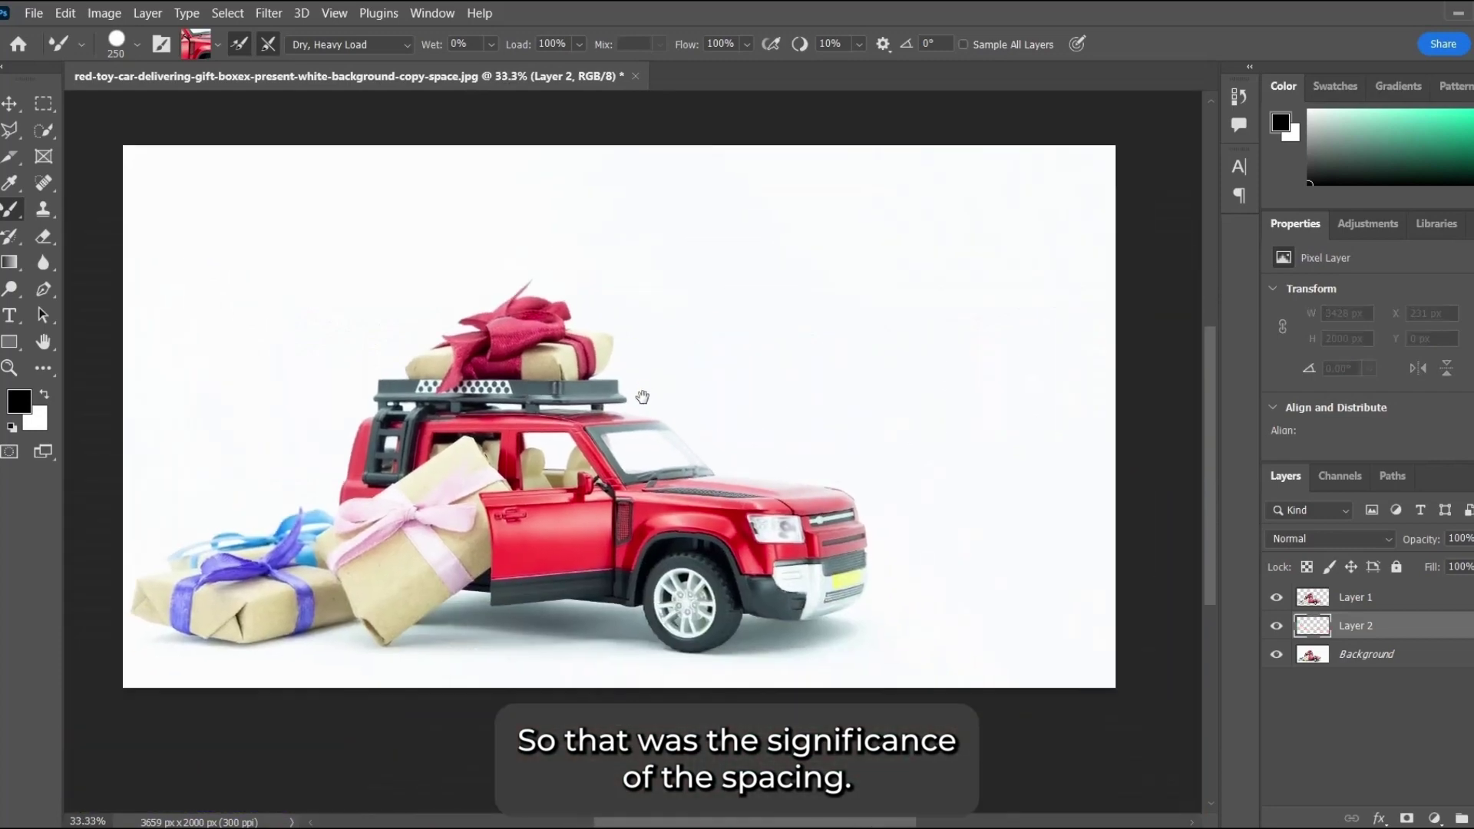
click(439, 20)
click(541, 180)
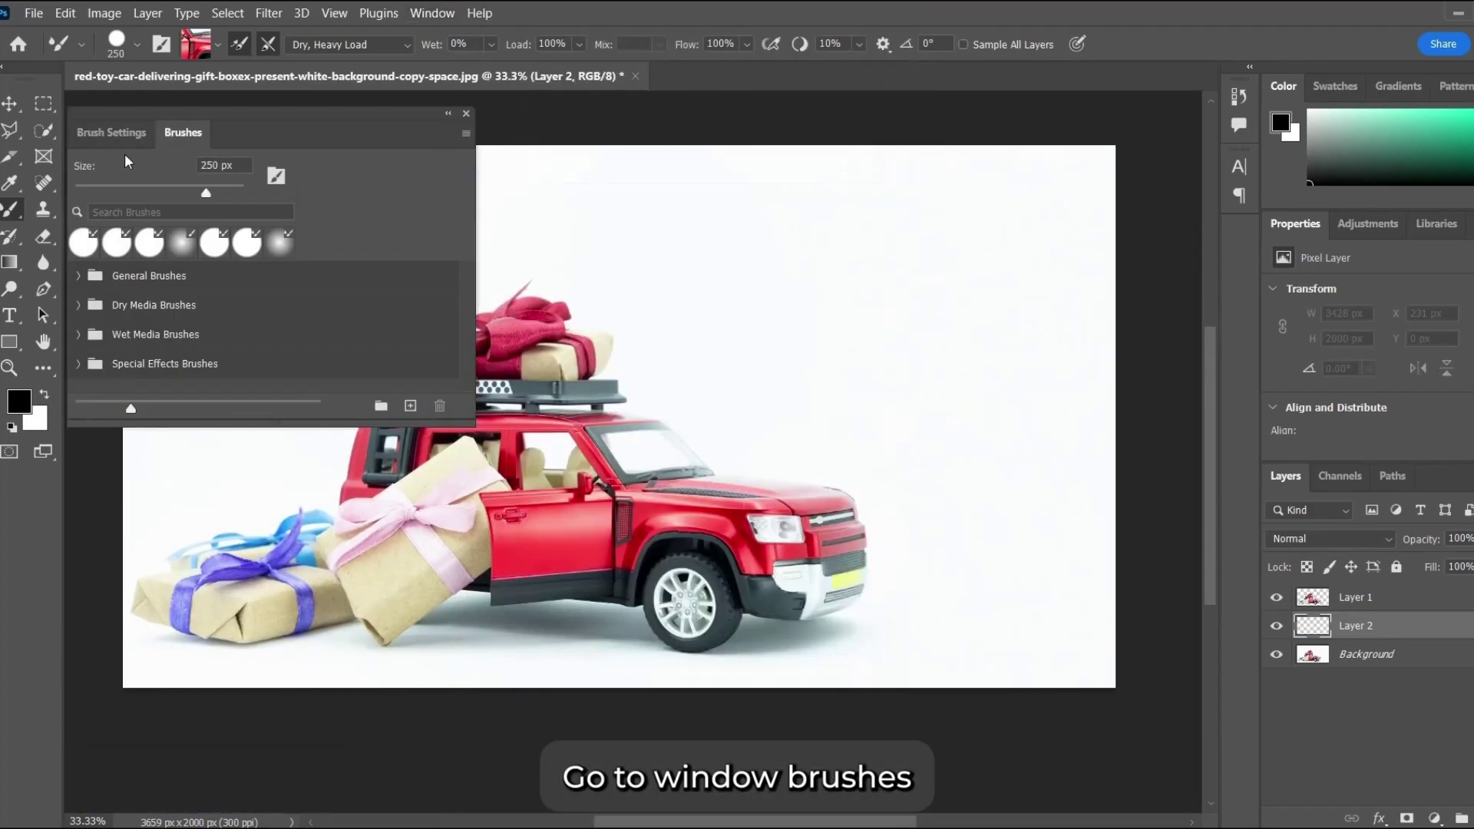
click(123, 132)
drag(271, 481, 195, 484)
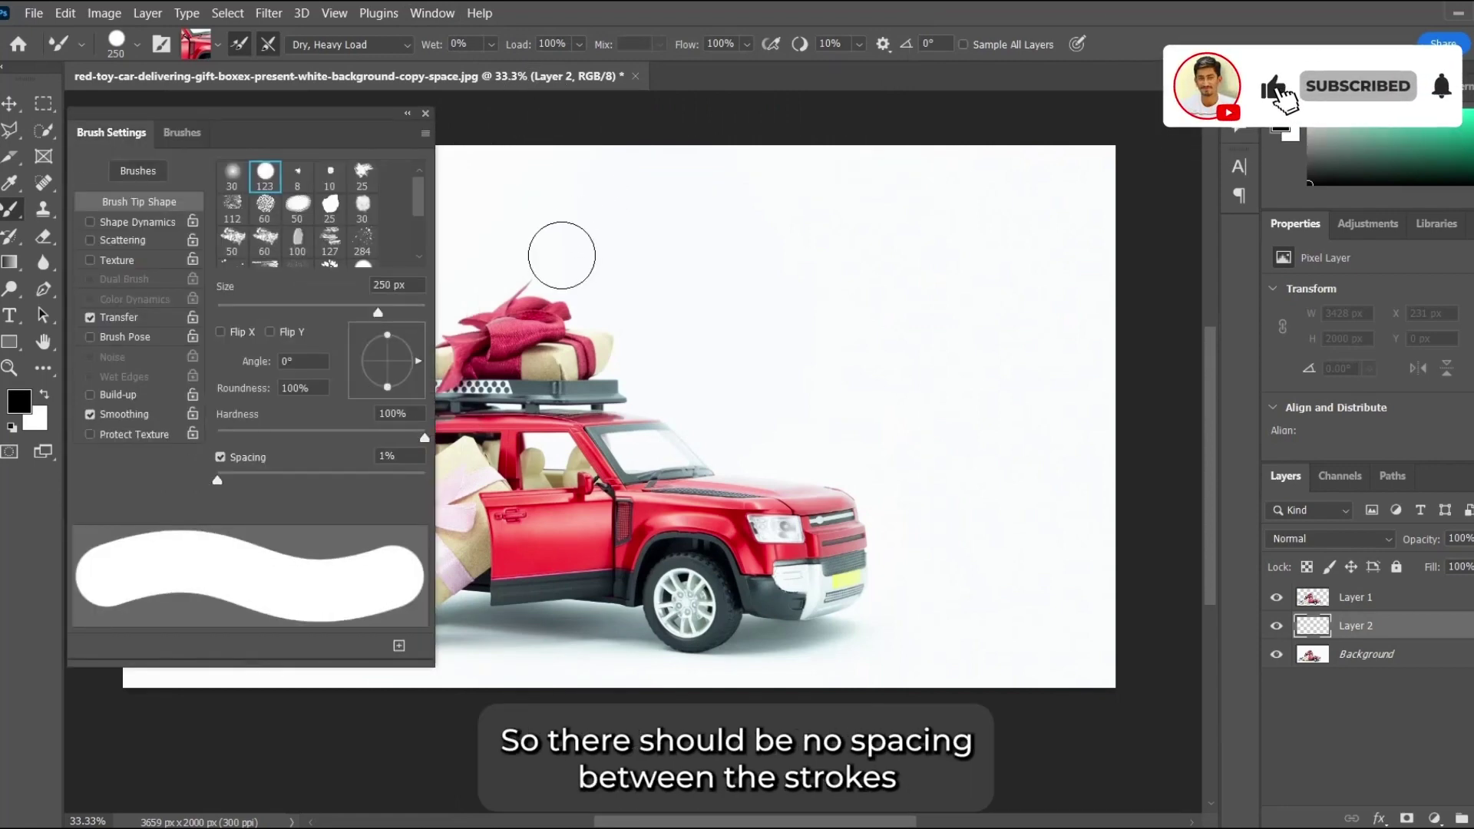
click(425, 113)
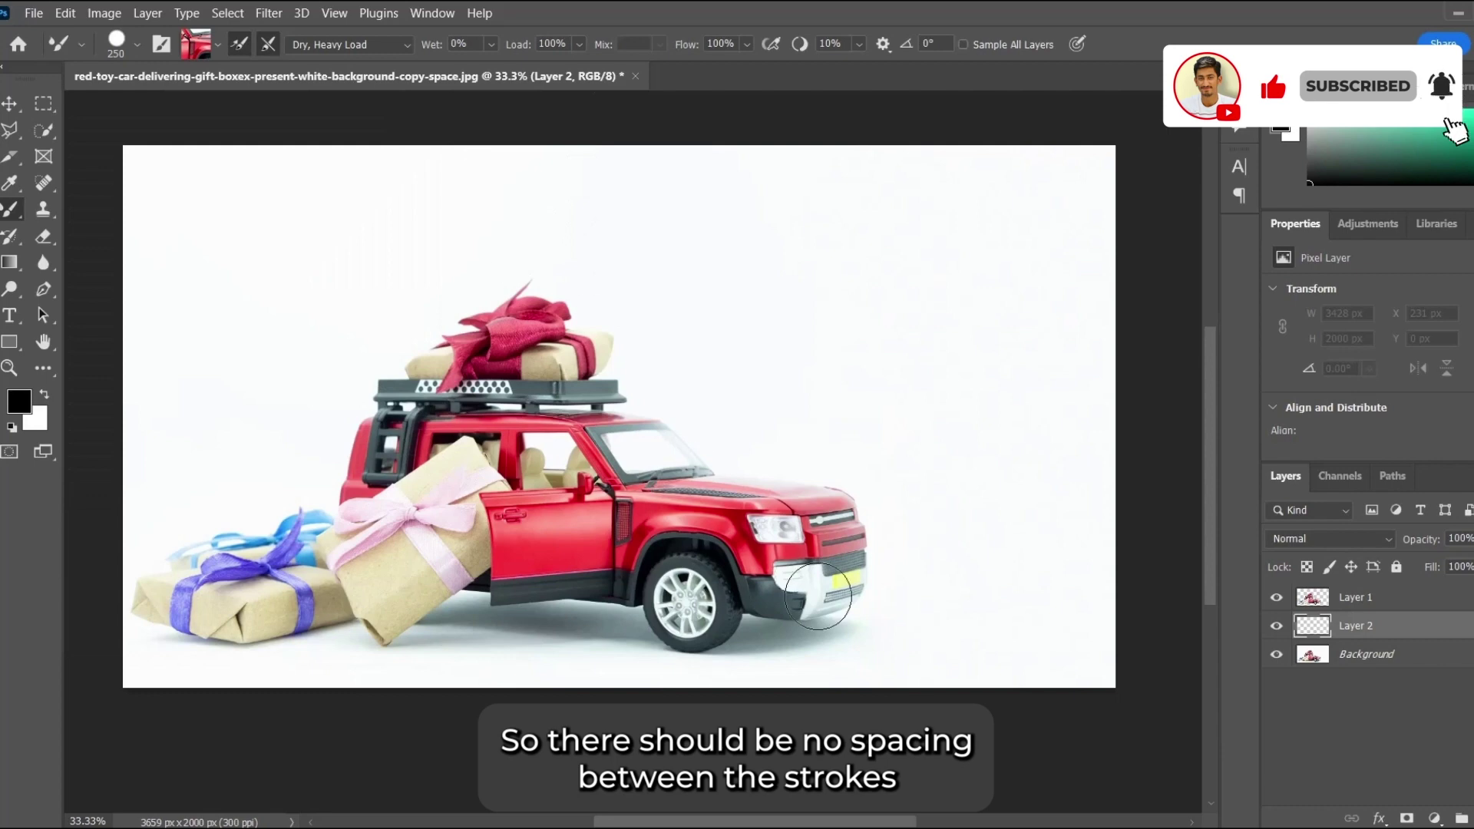
Try a curved 250 px ribbon stroke from the image's lower-right corner behind the car to its upper-right corner, and undo it
mouse_move(1121, 721)
mouse_down()
mouse_move(882, 519)
mouse_move(457, 251)
mouse_move(269, 280)
mouse_up()
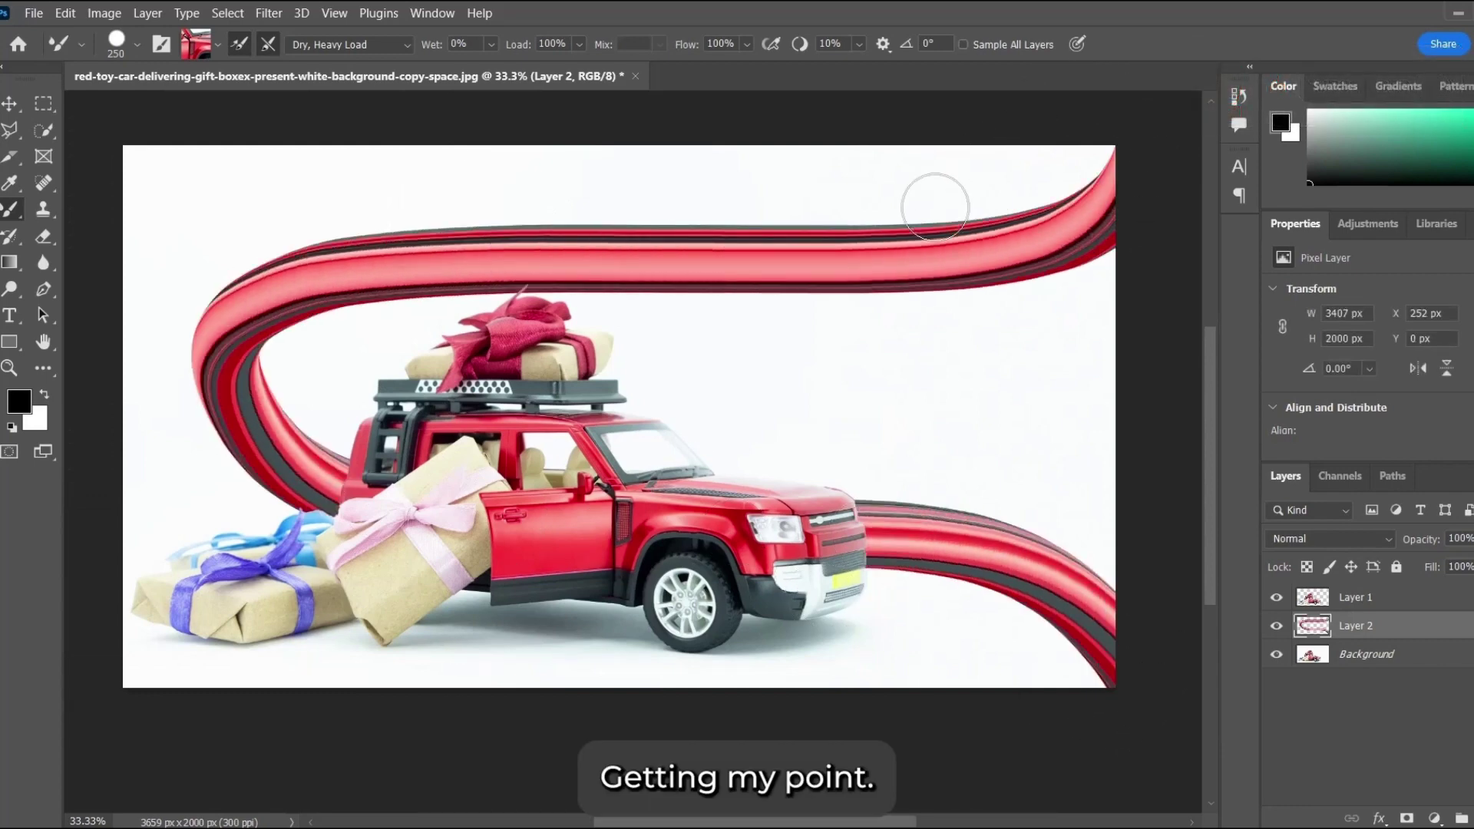
key(ctrl+z)
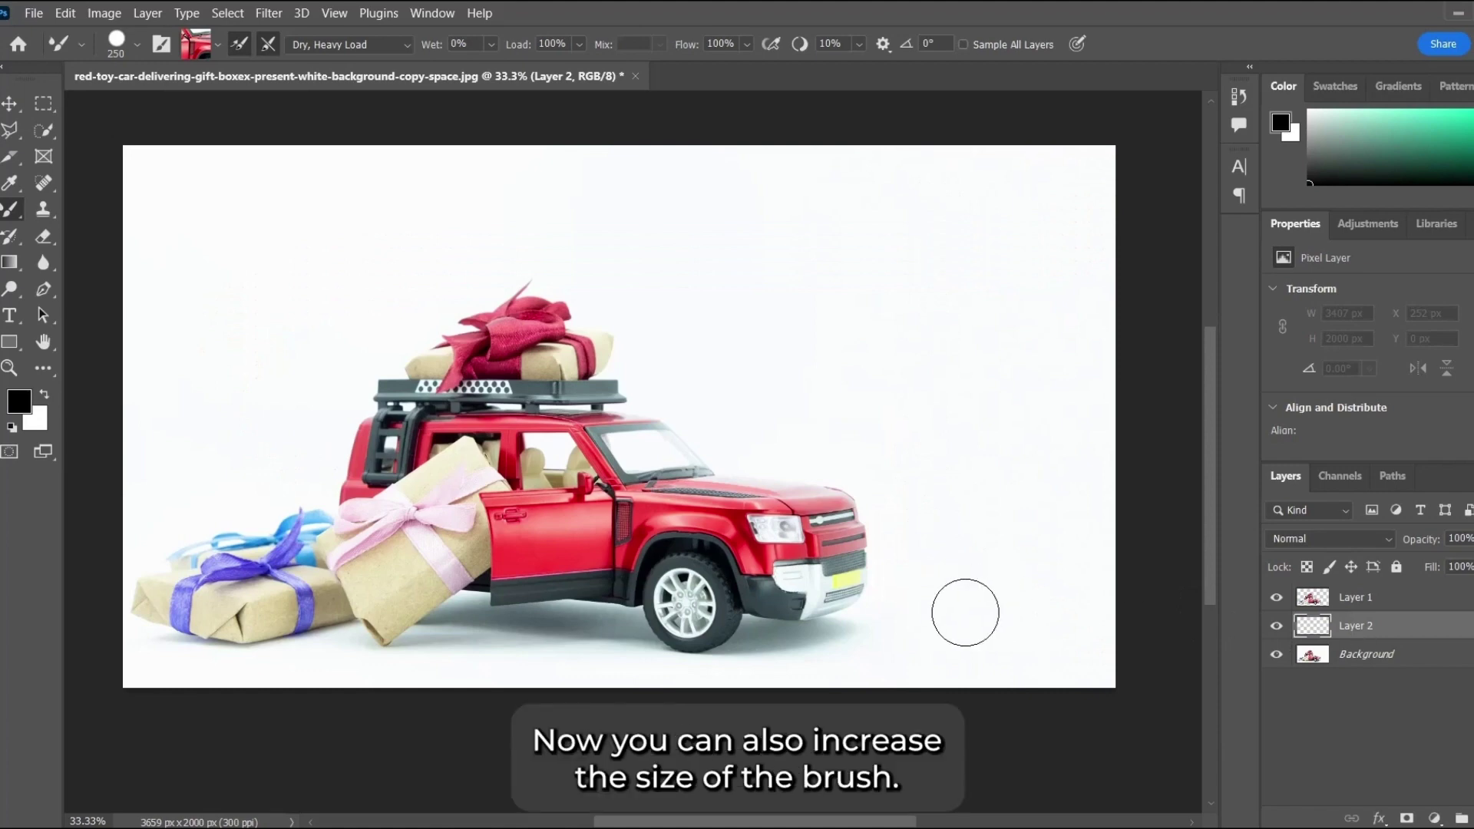
Enlarge the brush to 400 px and paint an S-shaped ribbon on Layer 2 from the image's bottom edge behind the car to its top edge
key(bracketright)
mouse_move(1069, 701)
mouse_down()
mouse_move(1037, 608)
mouse_move(534, 522)
mouse_up()
key(ctrl+z)
mouse_move(986, 720)
mouse_down()
mouse_move(995, 673)
mouse_move(959, 570)
mouse_move(629, 491)
mouse_move(383, 493)
mouse_move(610, 488)
mouse_move(469, 457)
mouse_move(479, 239)
mouse_move(800, 64)
mouse_move(747, 26)
mouse_move(698, 39)
mouse_up()
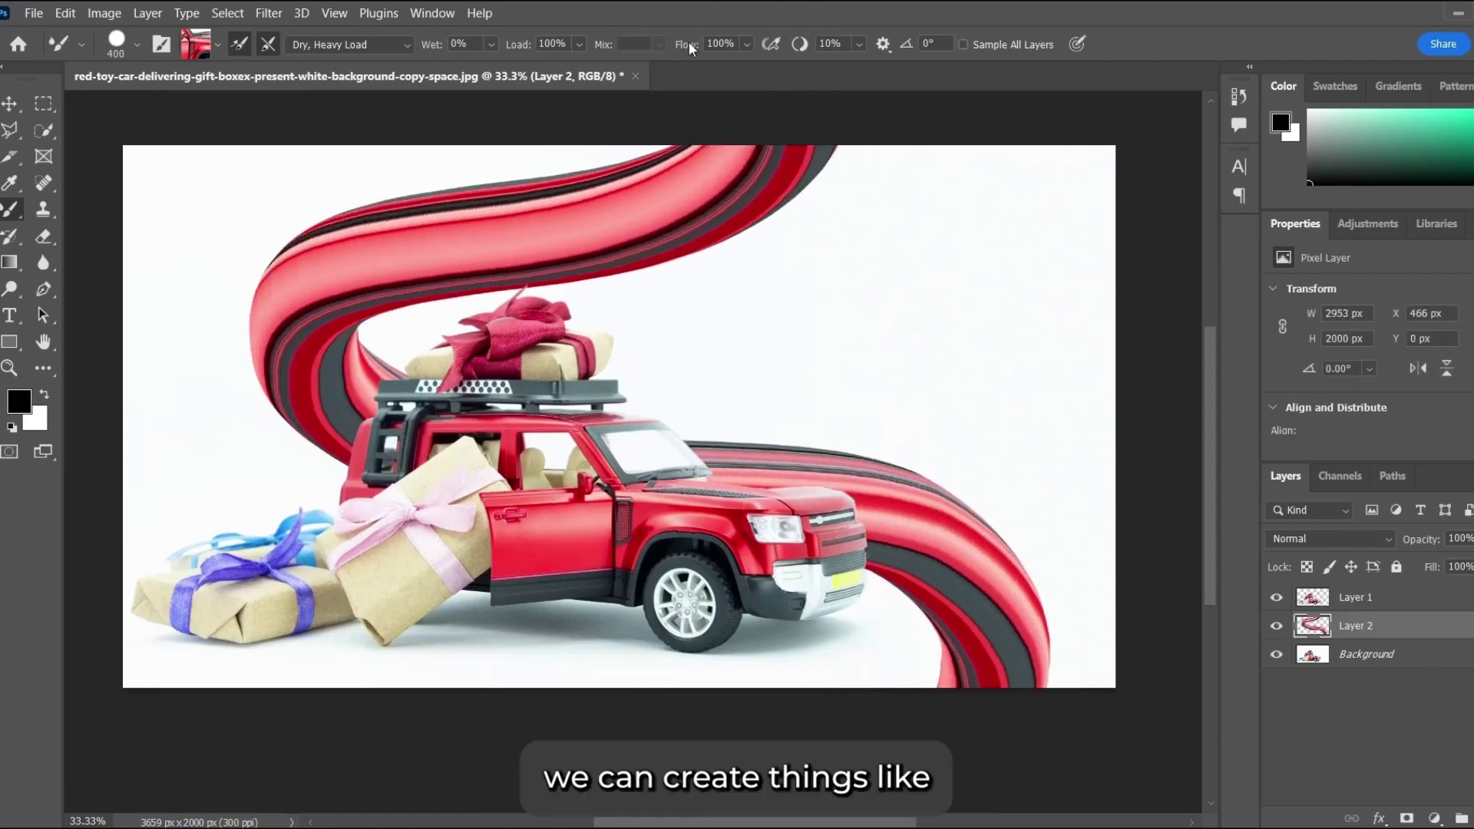
key(v)
click(950, 395)
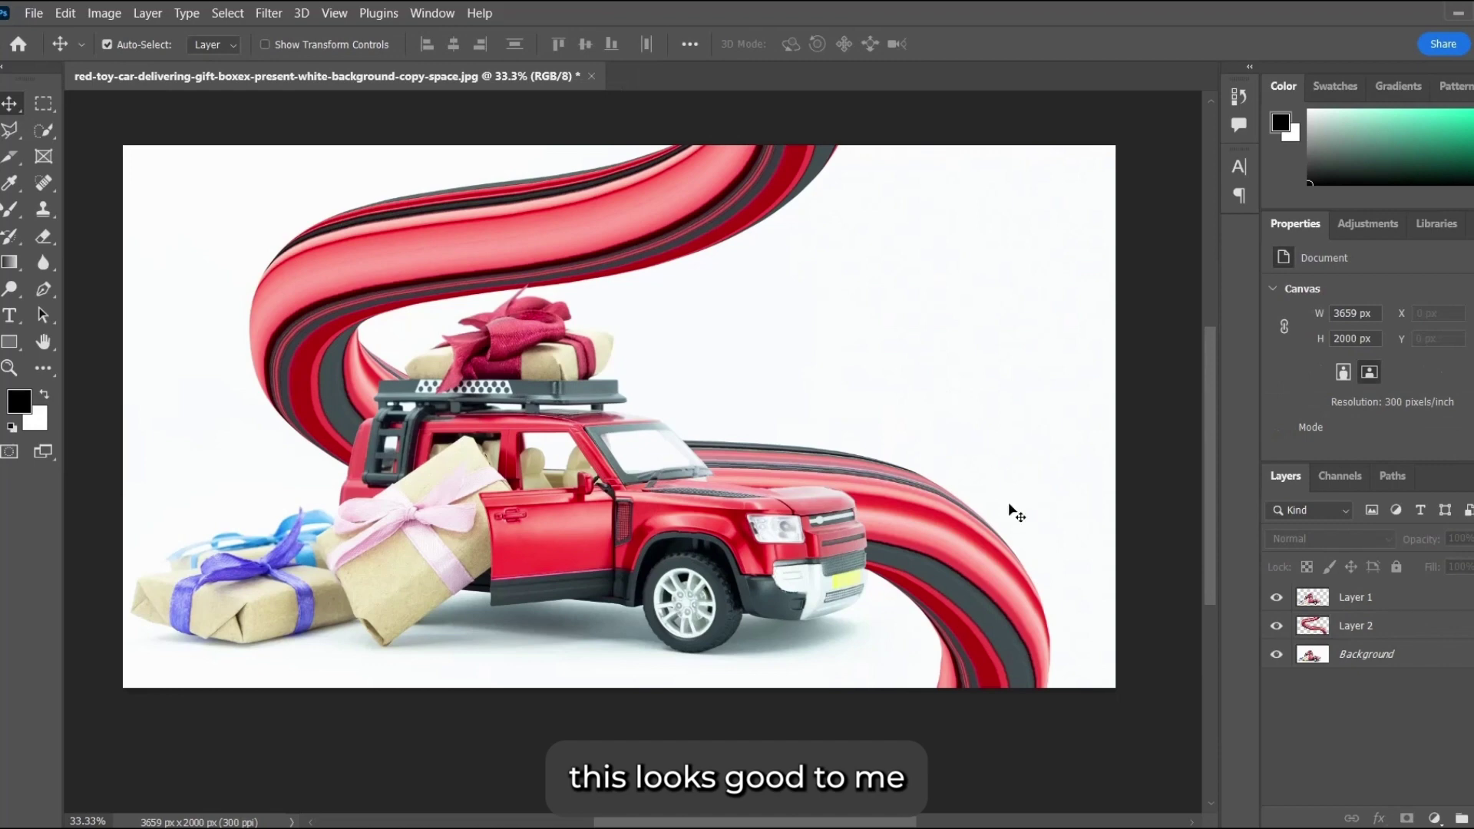
Load the Layer 2 ribbon's outline as a selection and set up the regular Brush with a soft 127 px tip
click(1371, 631)
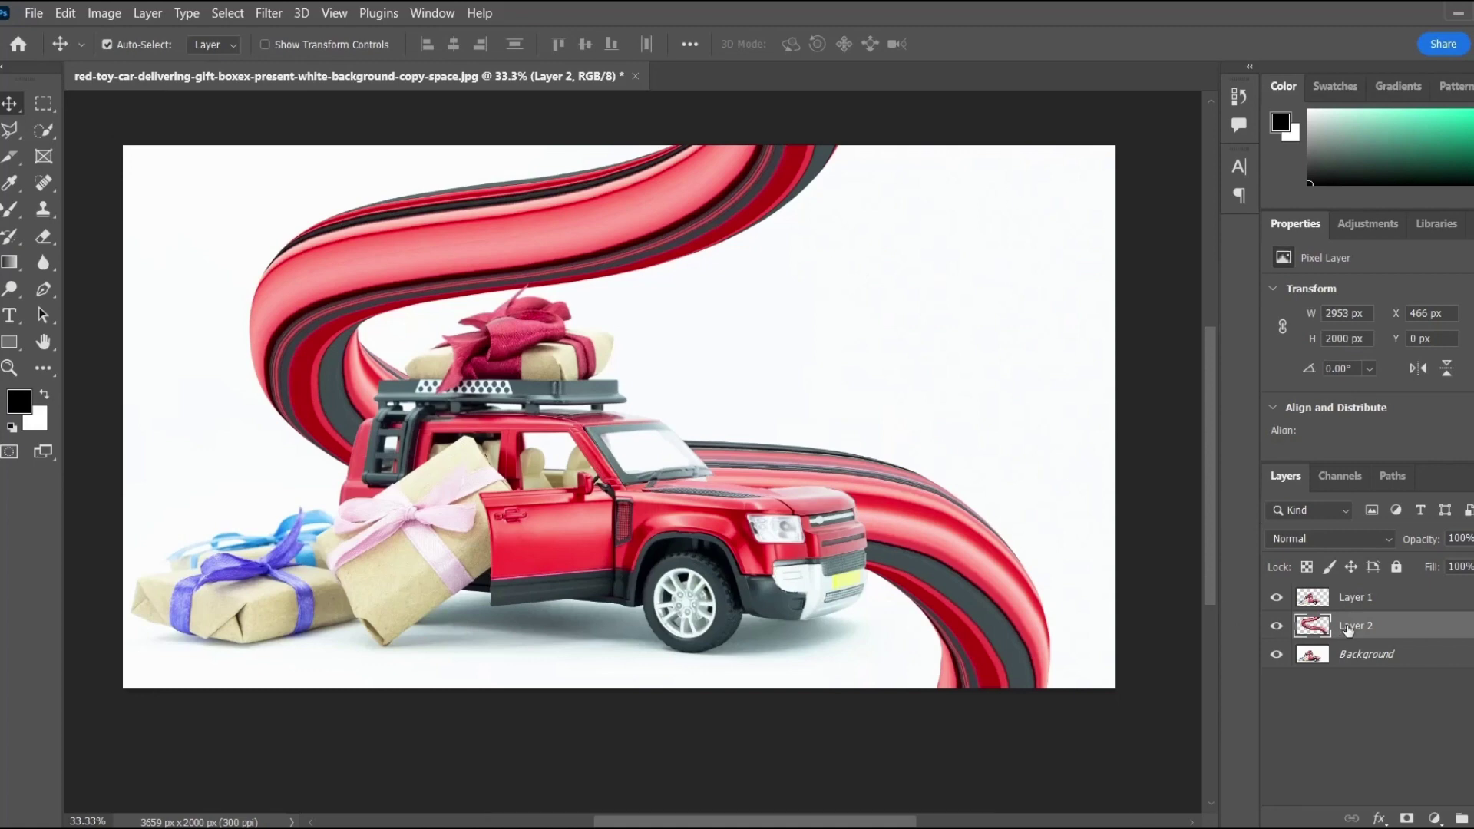
ctrl+click(1314, 628)
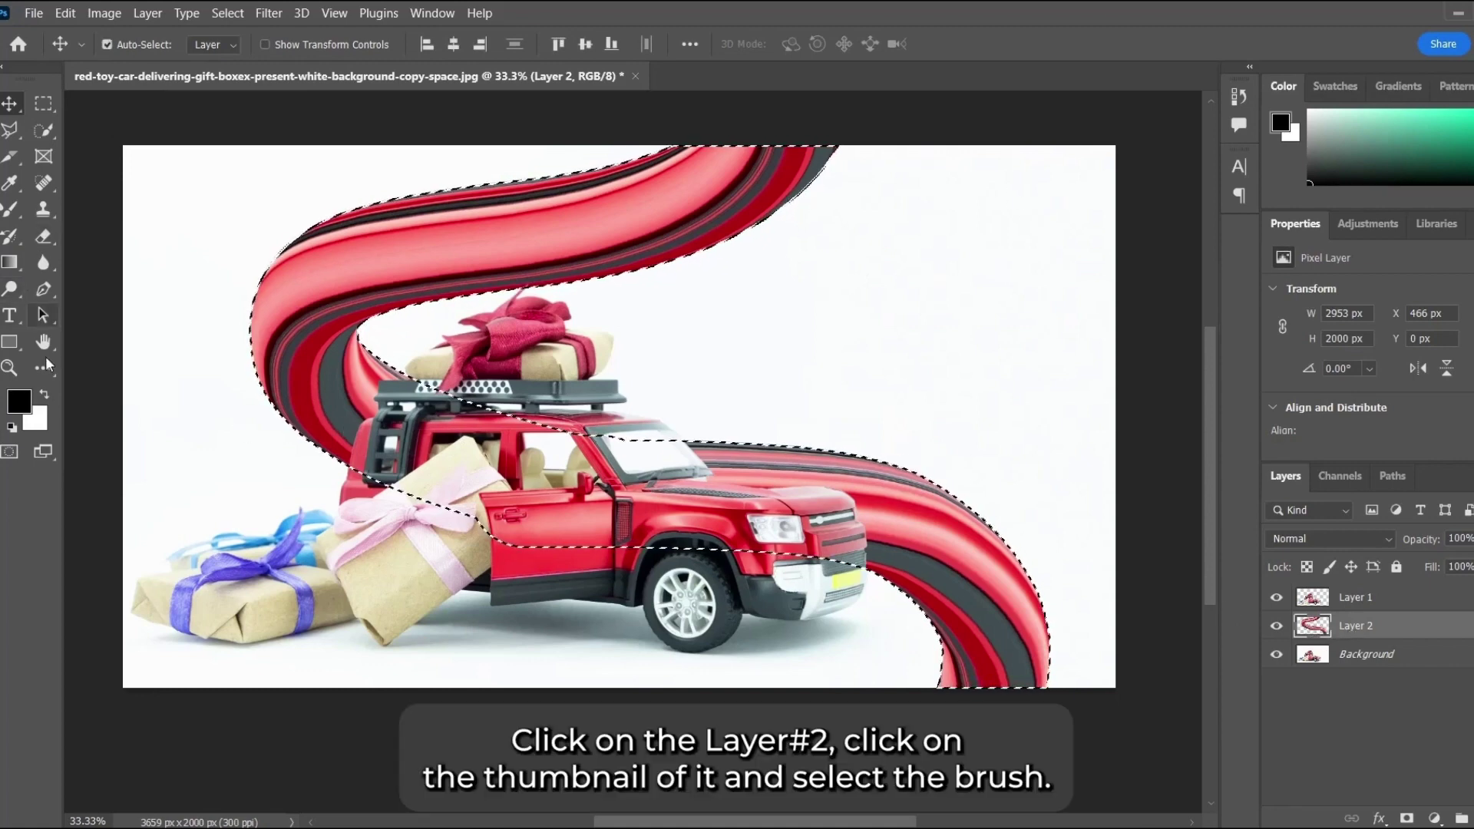
key(b)
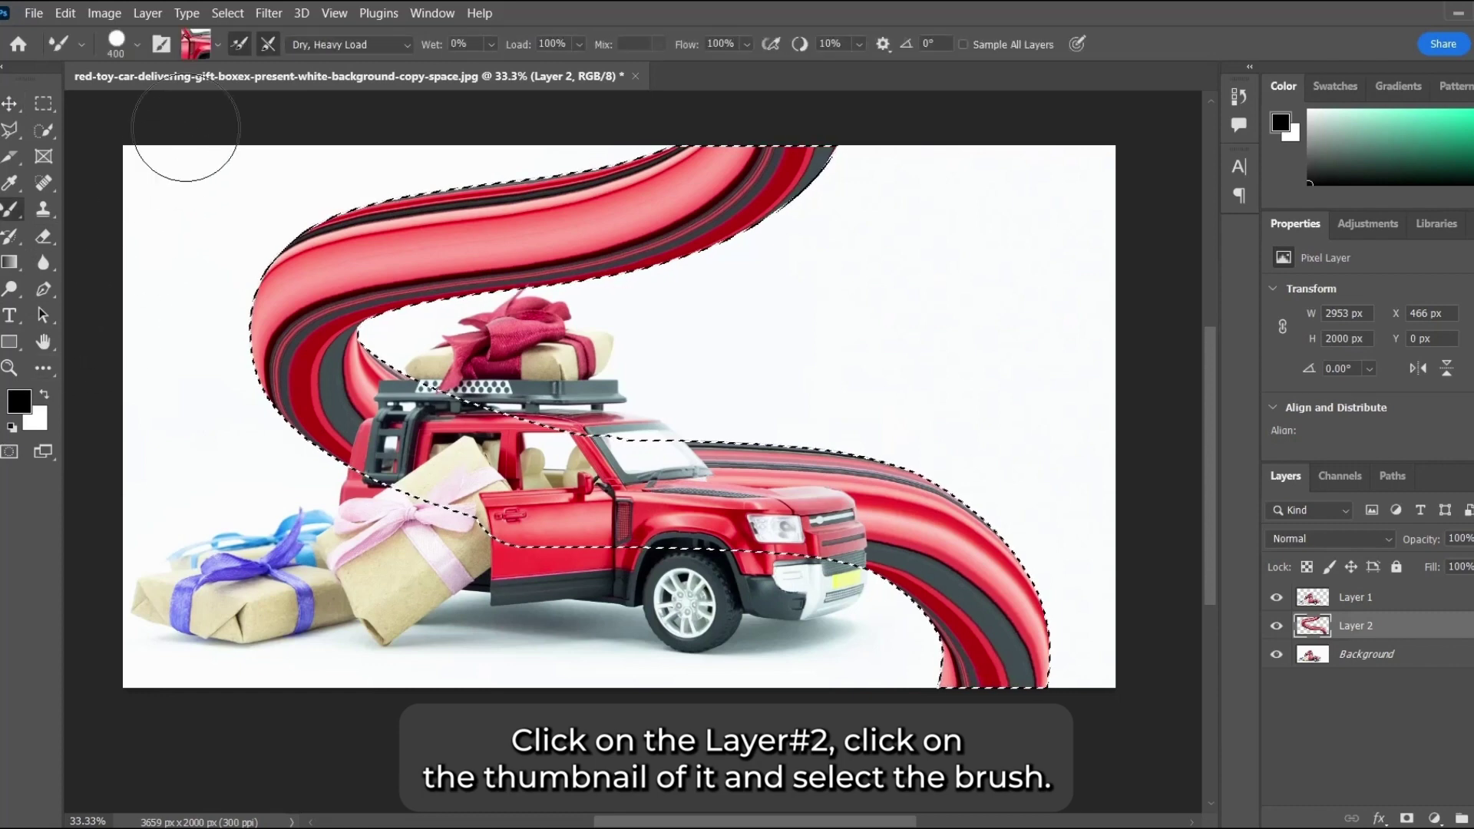
right_click(11, 209)
click(57, 209)
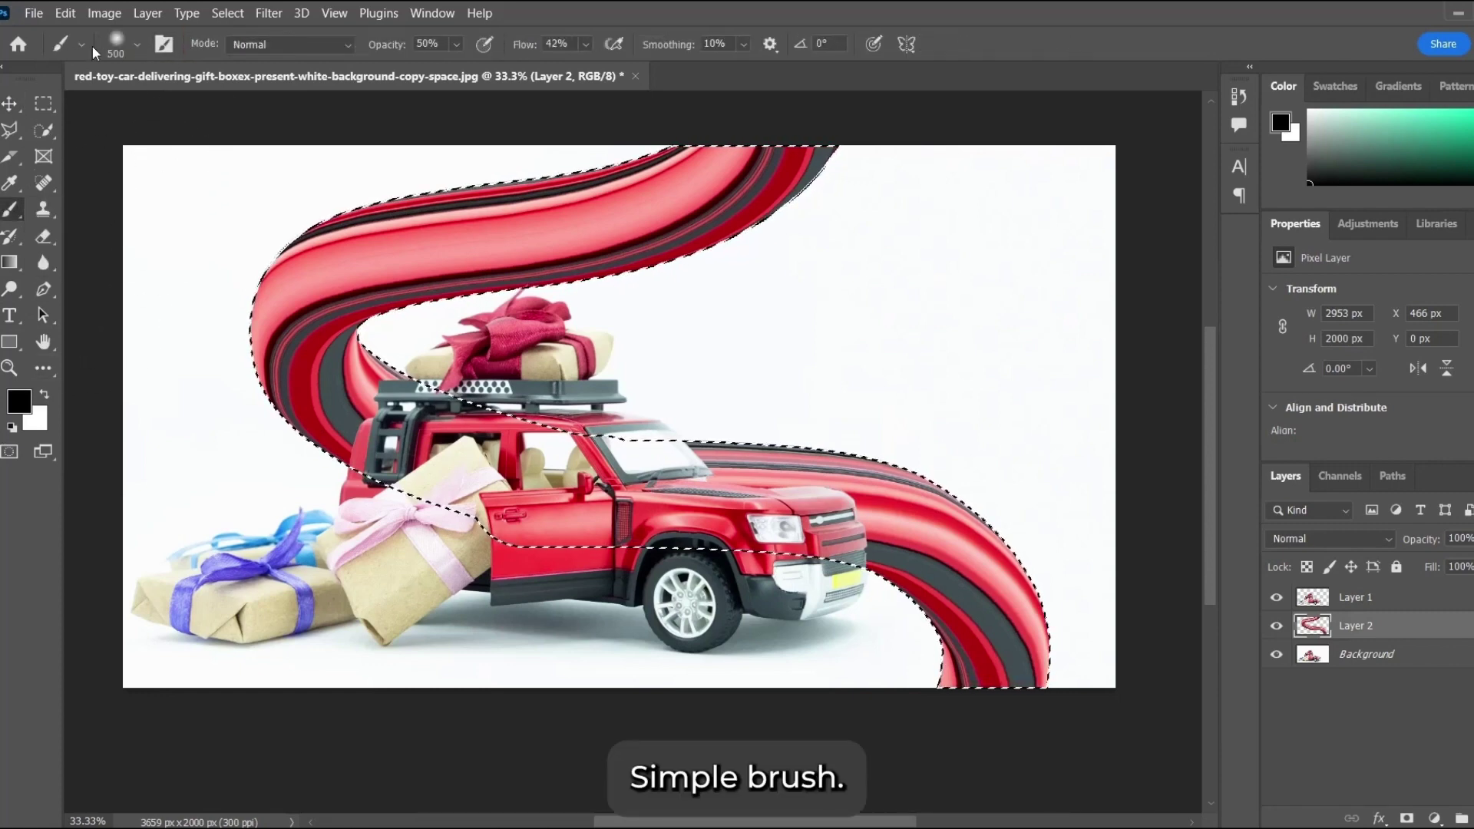
click(137, 44)
mouse_move(187, 107)
mouse_down()
mouse_move(163, 107)
mouse_move(177, 107)
mouse_up()
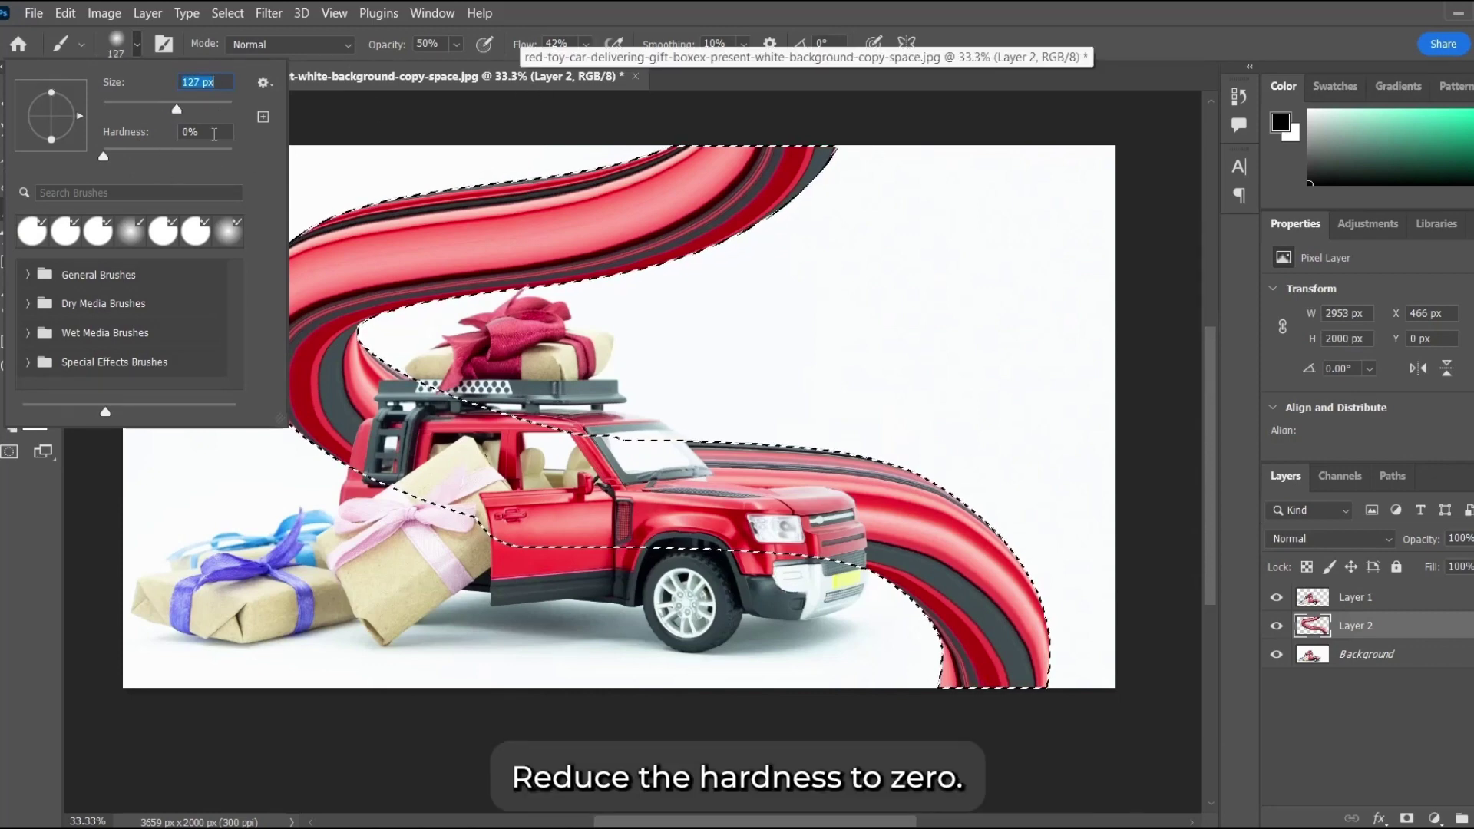
click(564, 8)
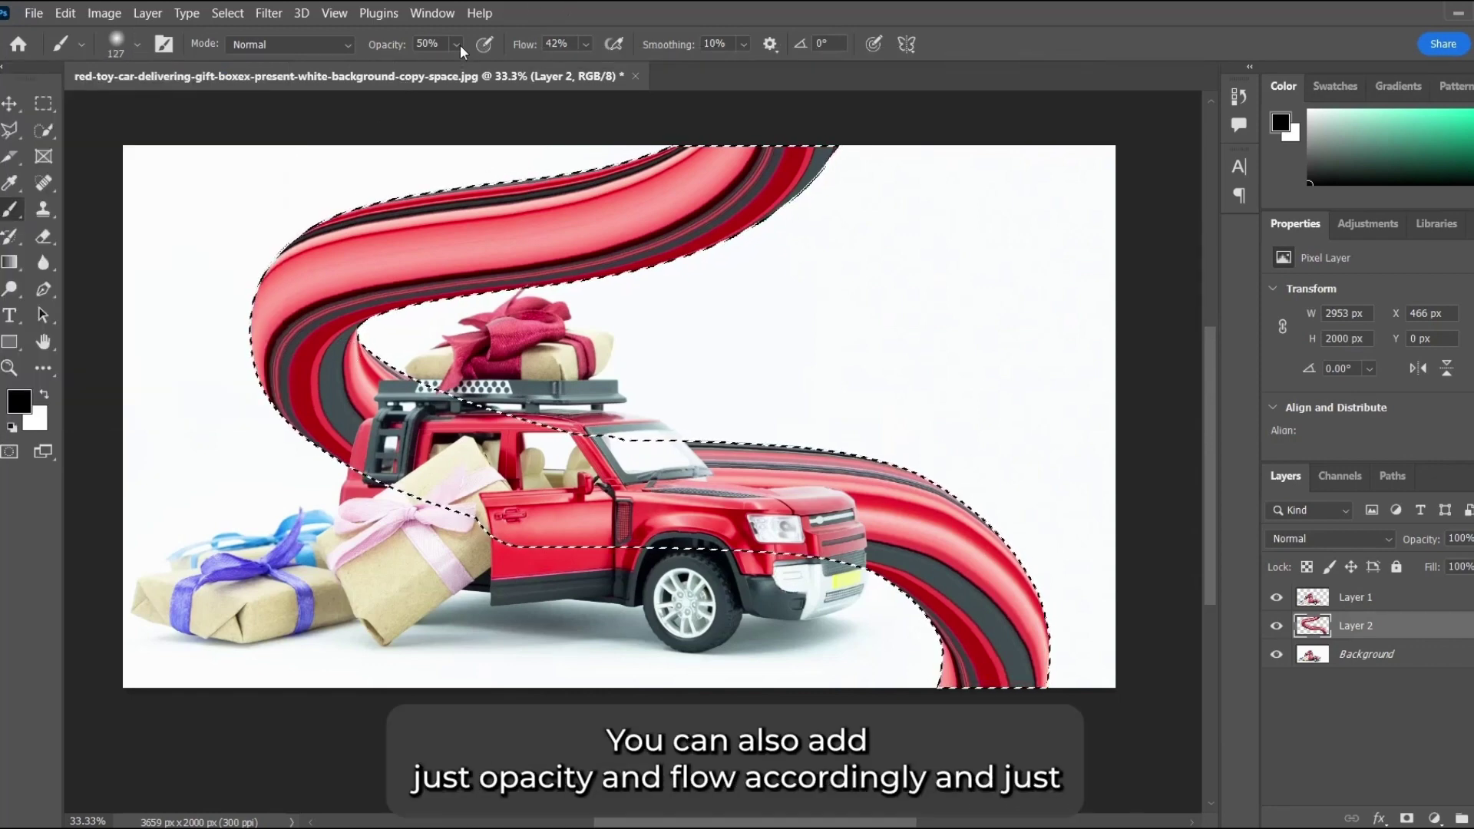
Enlarge the brush to 250 px, shade the ribbon in black where it passes behind the car's rear and hood, and deselect
key(bracketright)
key(bracketright)
key(bracketright)
key(bracketright)
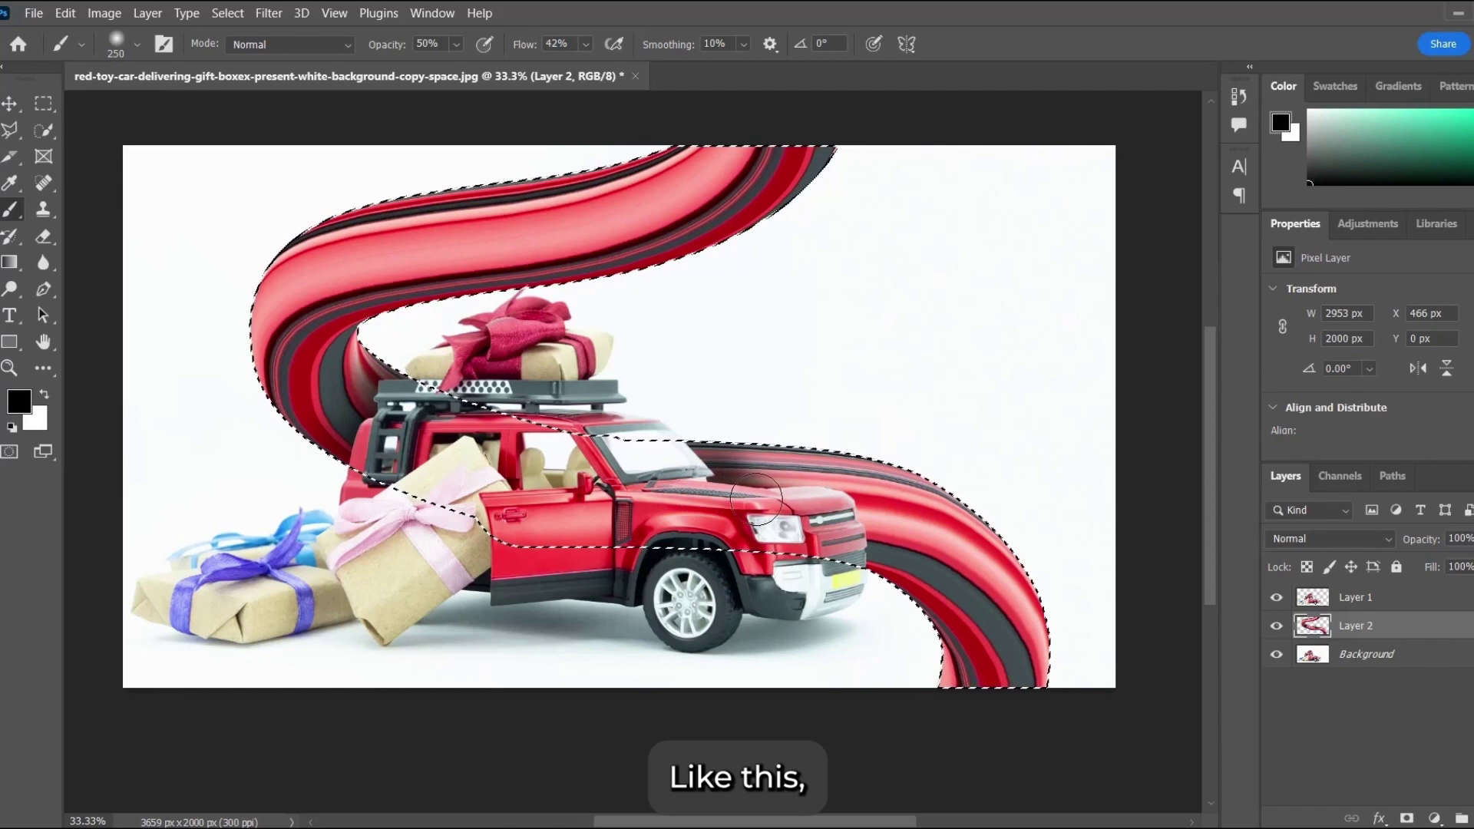
key(ctrl+d)
key(v)
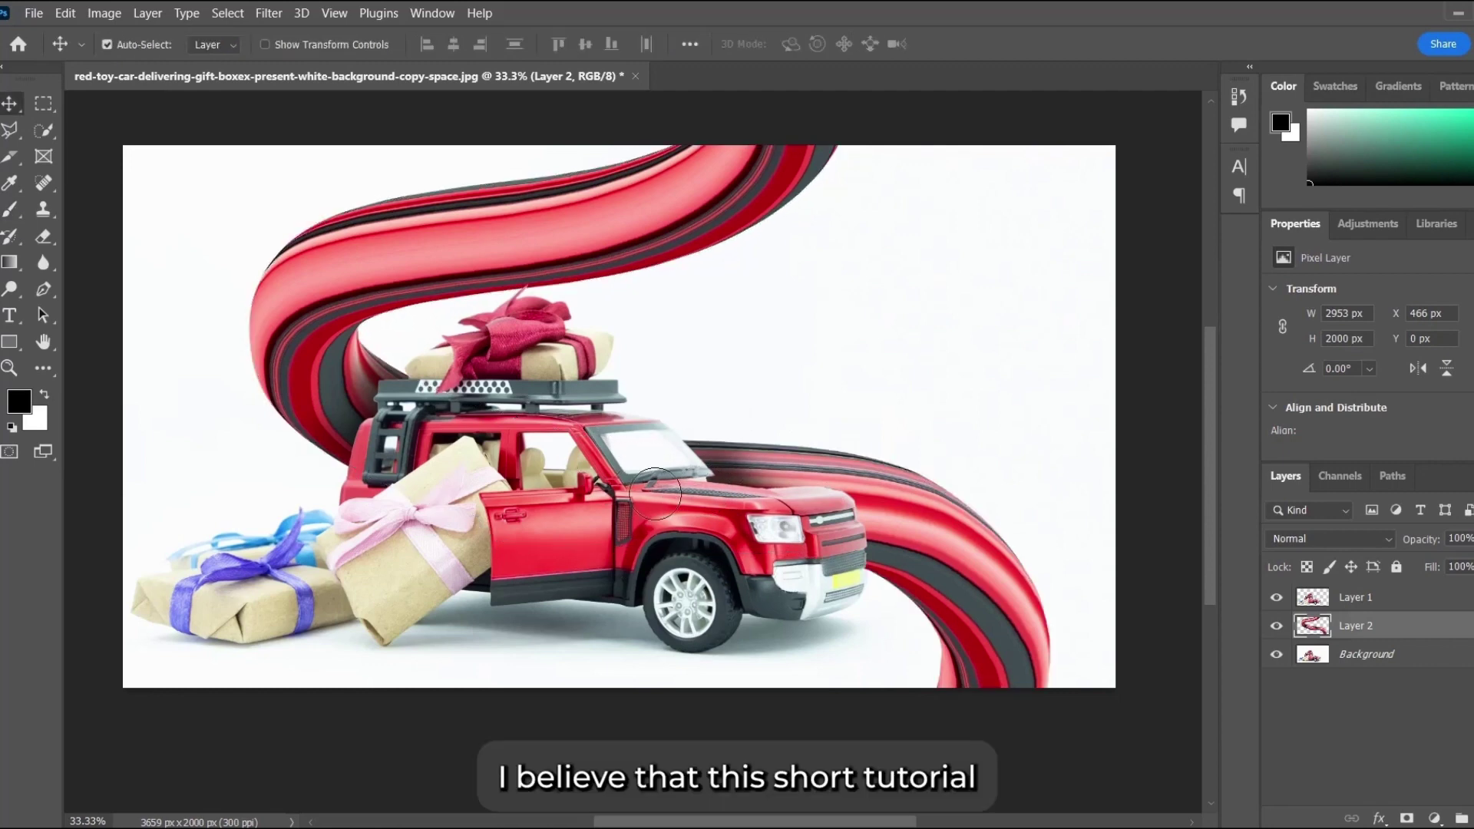